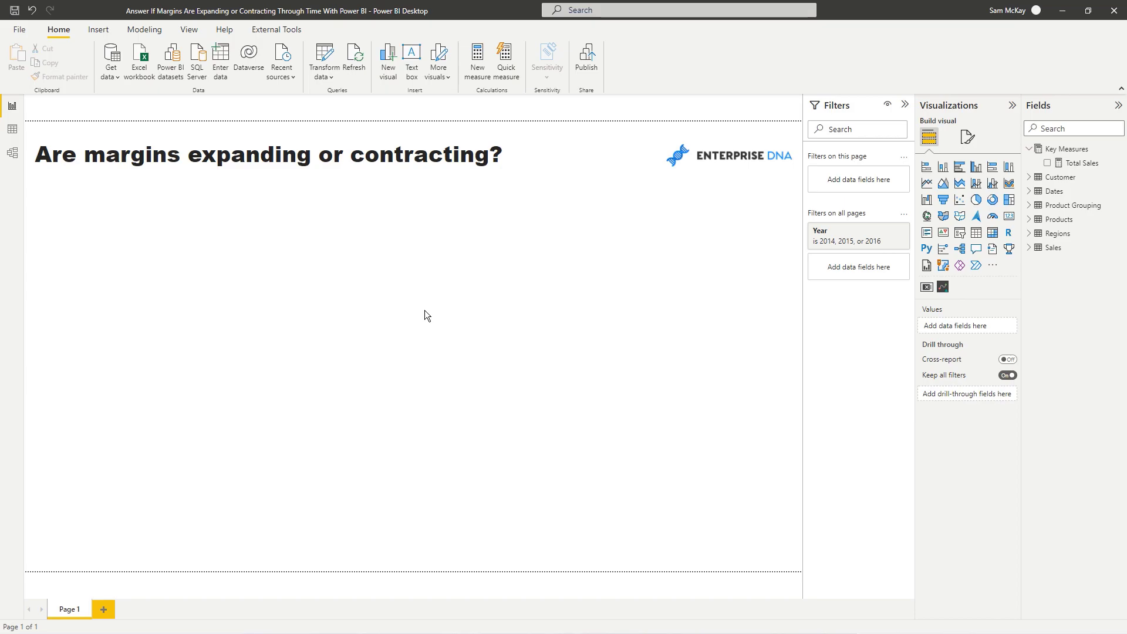
Check the Total Sales formula, then add Total Profits = [Total Sales] - SUMX(Sales, Order Quantity * Total Unit Cost)
{"action": "left_click", "coordinate": [1082, 163]}
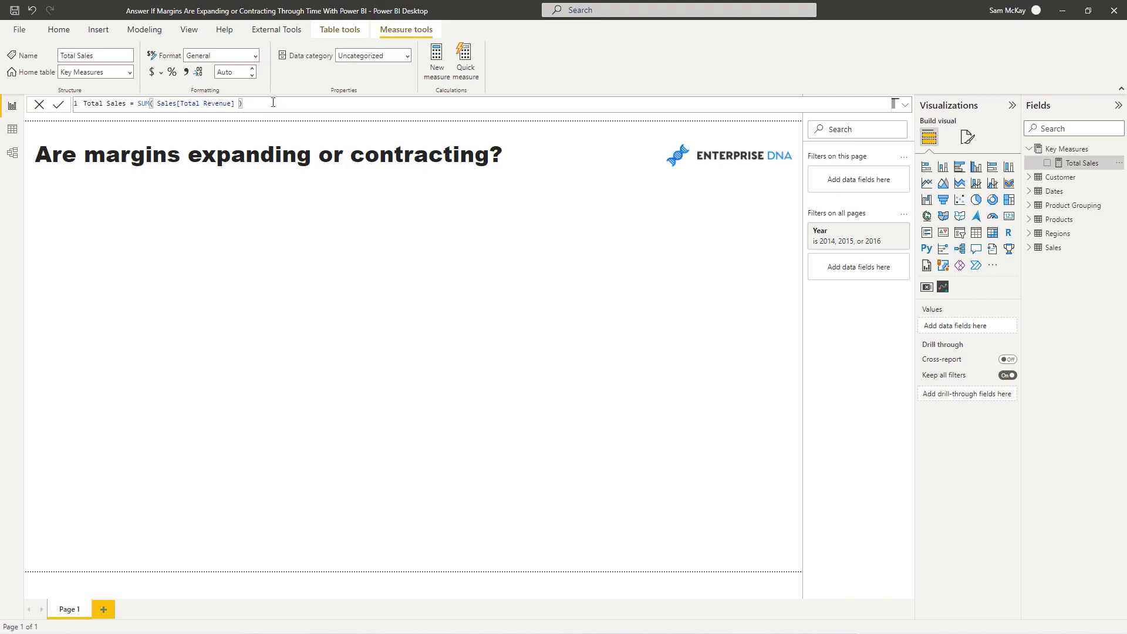
{"action": "left_click_drag", "start_coordinate": [262, 103], "coordinate": [83, 103]}
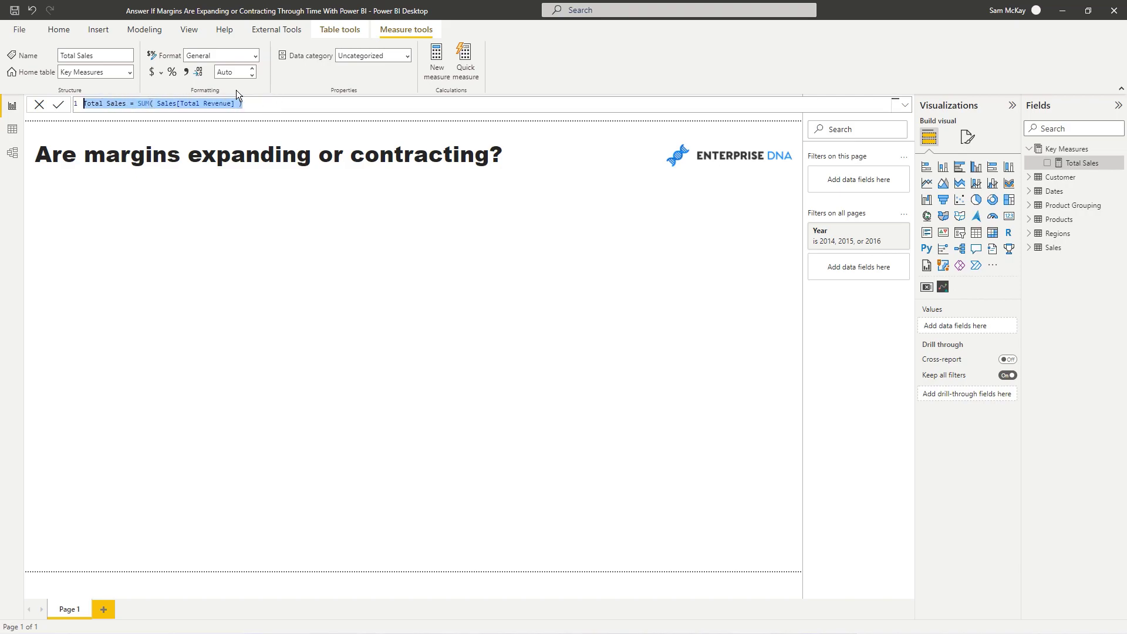
{"action": "left_click", "coordinate": [441, 62]}
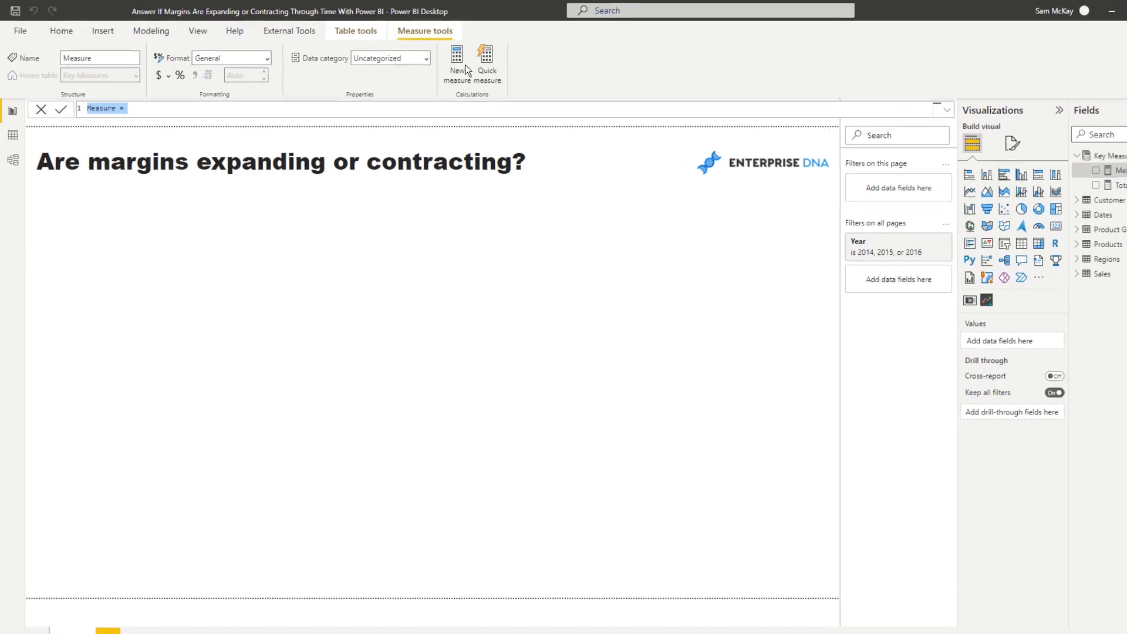
{"action": "type", "text": "Total Pr"}
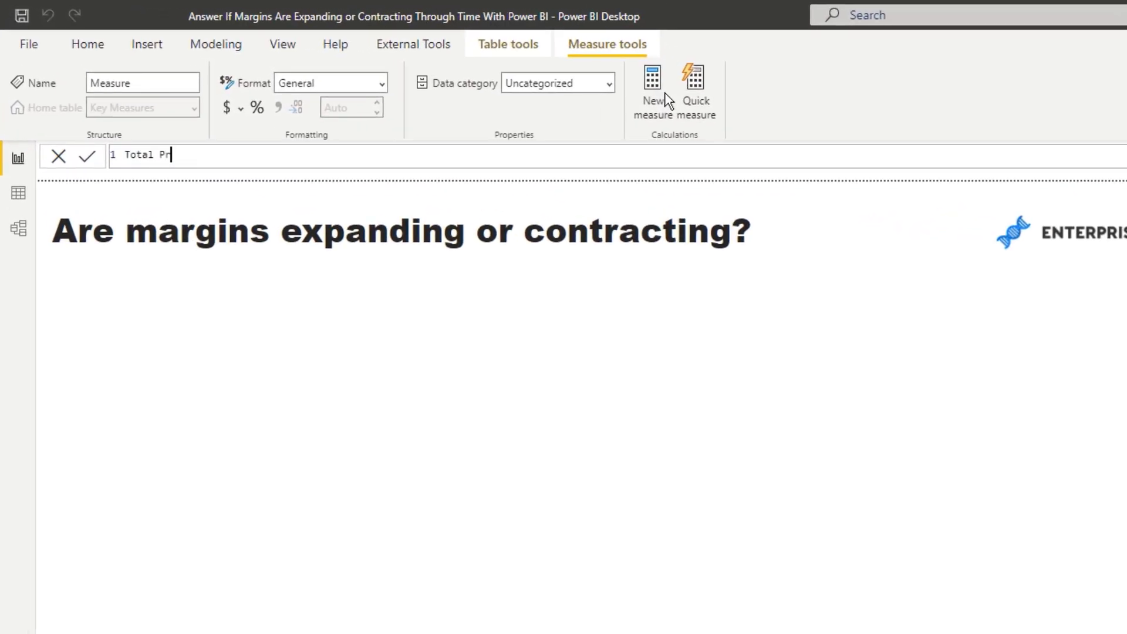
{"action": "type", "text": "ofits ="}
{"action": "key", "text": "shift+Return"}
{"action": "type", "text": "Tot"}
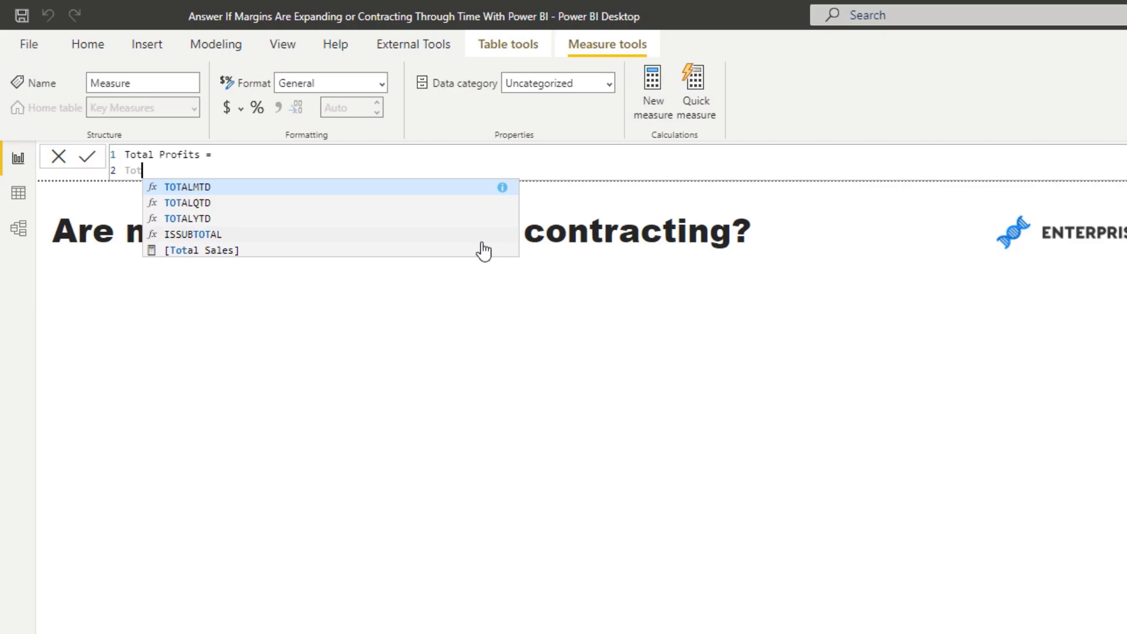
{"action": "left_click", "coordinate": [484, 251]}
{"action": "type", "text": "-"}
{"action": "key", "text": "shift+Return"}
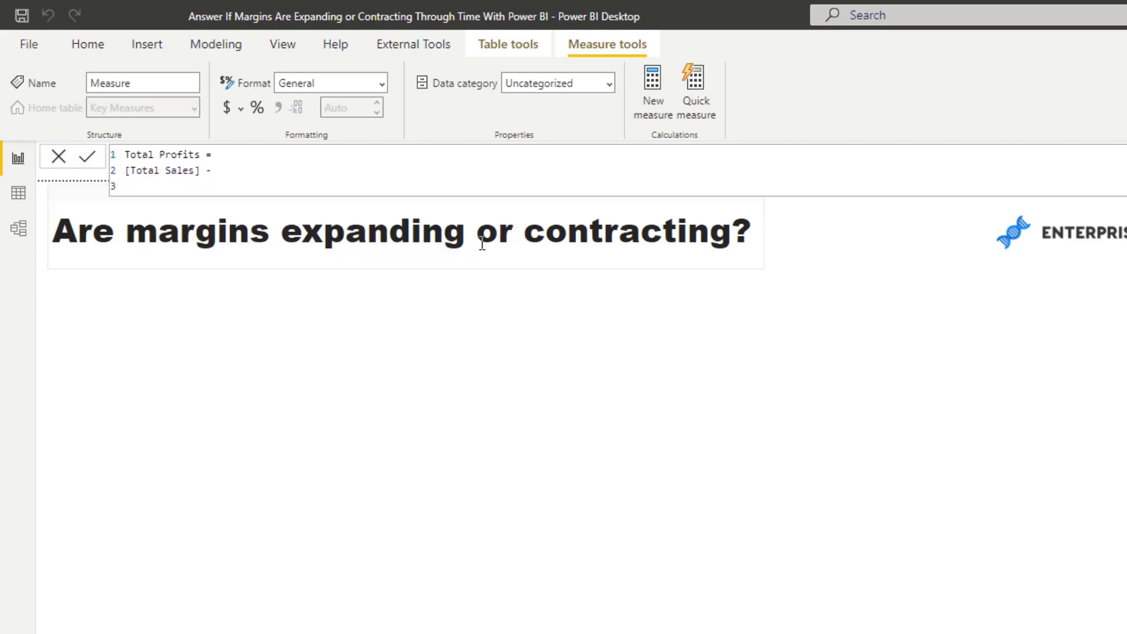
{"action": "key", "text": "Tab"}
{"action": "type", "text": "SUMX("}
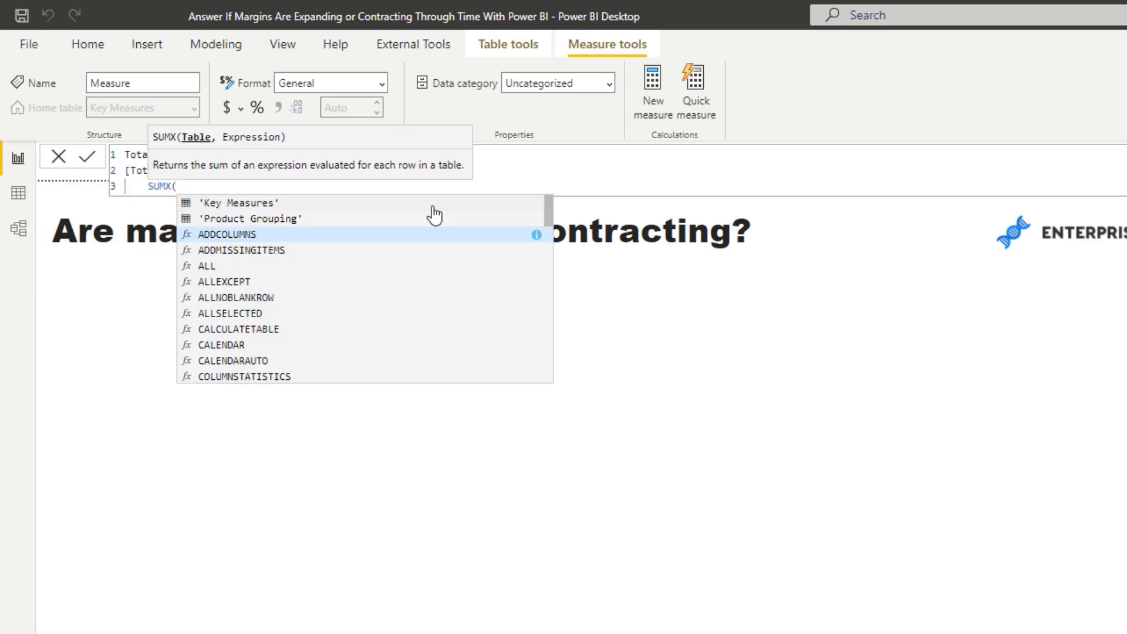
{"action": "type", "text": " Sal"}
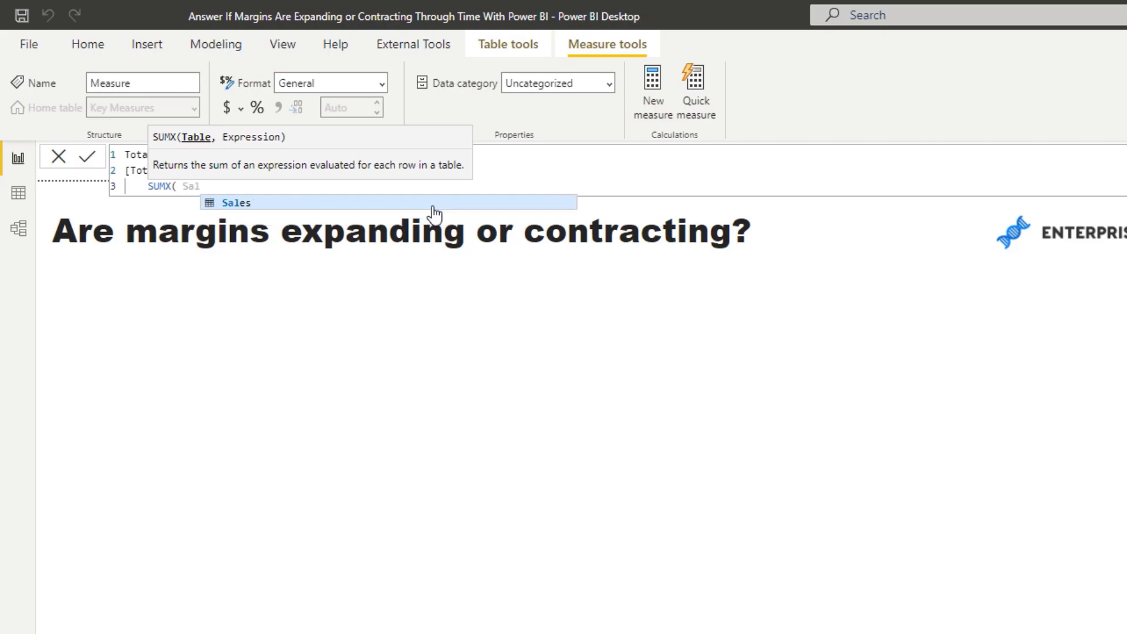
{"action": "type", "text": "es, Sales[Order Quantity]"}
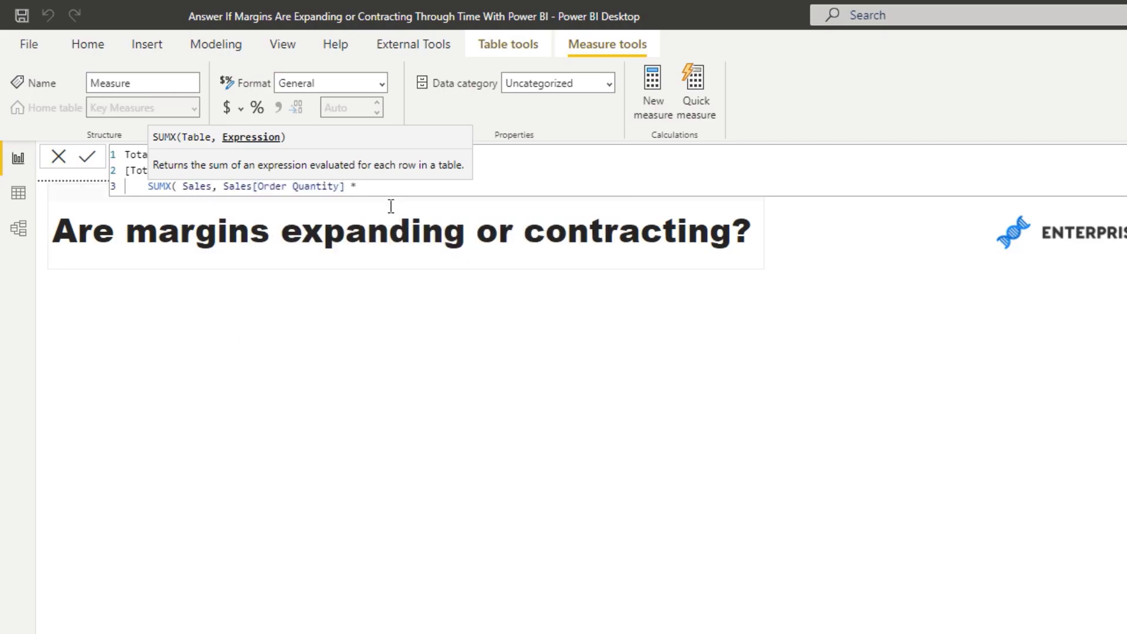
{"action": "type", "text": " * Sales[Total Unit Cost]"}
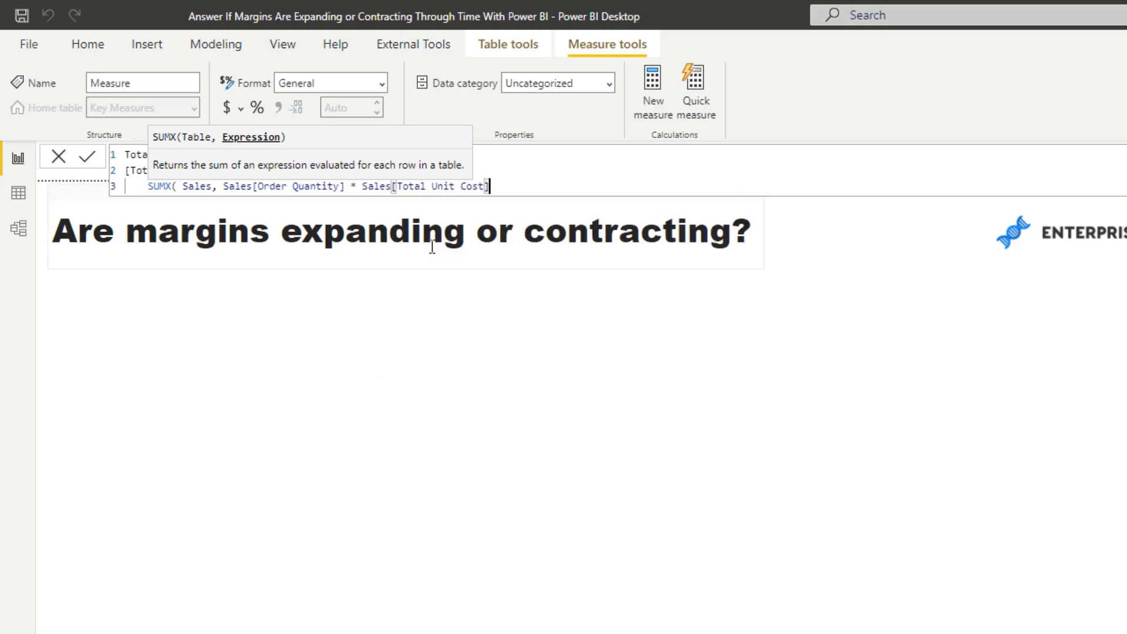
{"action": "type", "text": " )"}
{"action": "key", "text": "Return"}
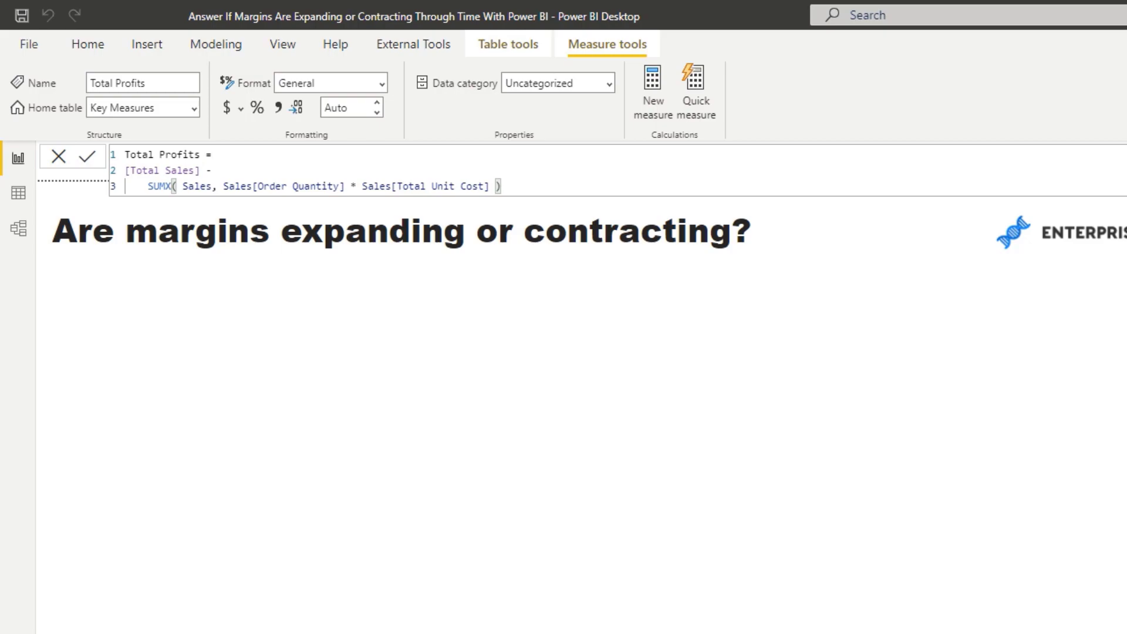
Create the measure Profit Margins = DIVIDE([Total Profits], [Total Sales], 0)
{"action": "left_click", "coordinate": [659, 84]}
{"action": "type", "text": "P"}
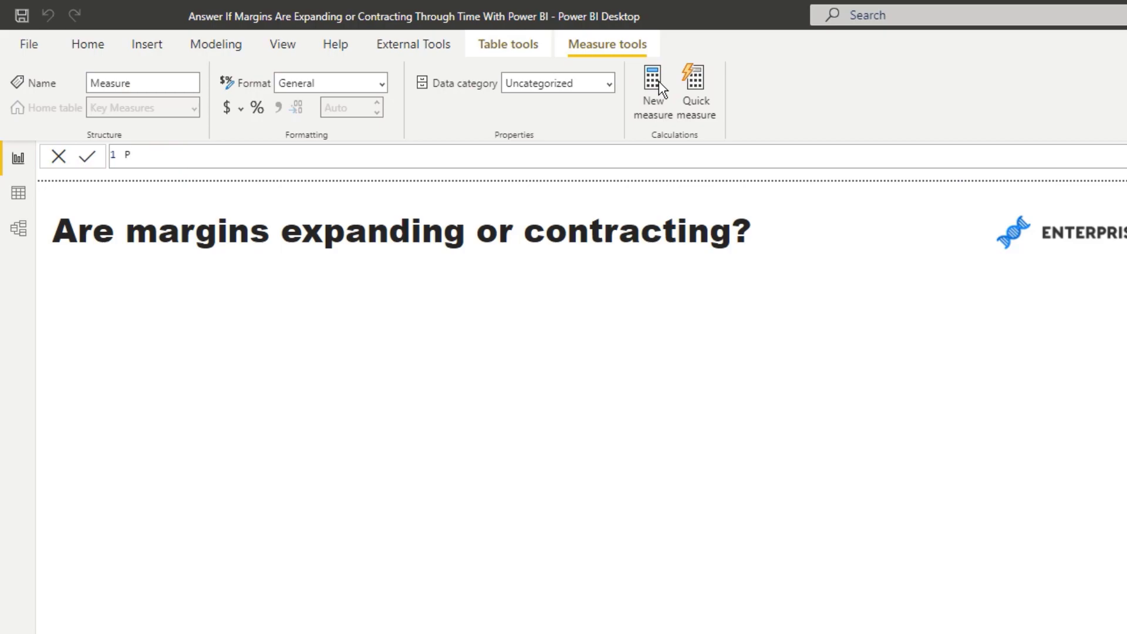
{"action": "type", "text": "rofit Margins = DIV"}
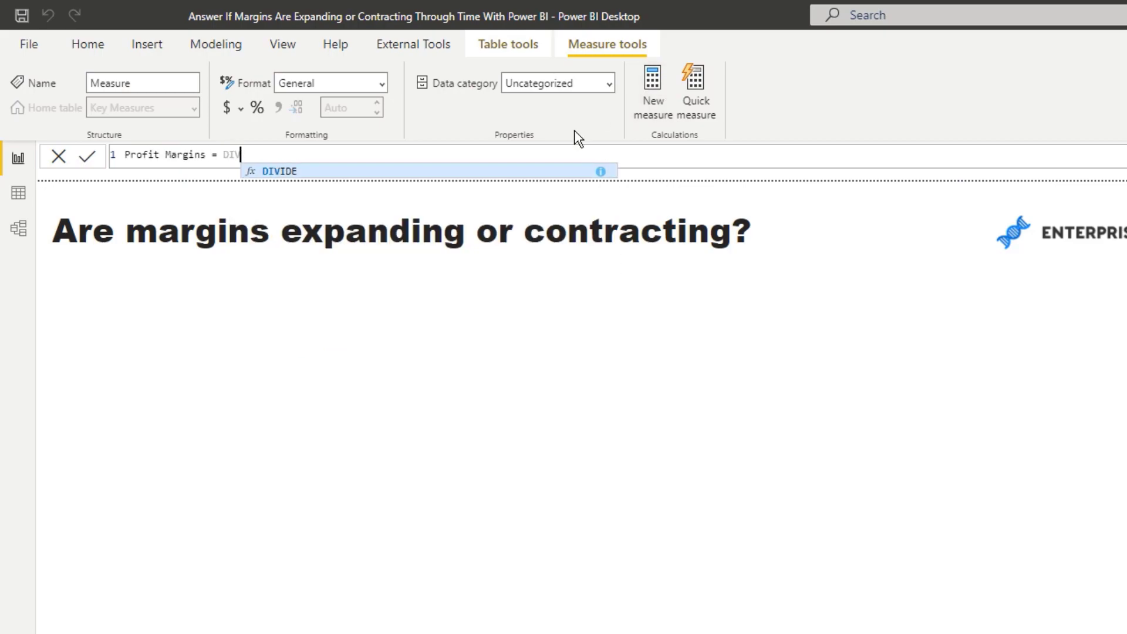
{"action": "type", "text": "IDE( [Total Pro"}
{"action": "key", "text": "Tab"}
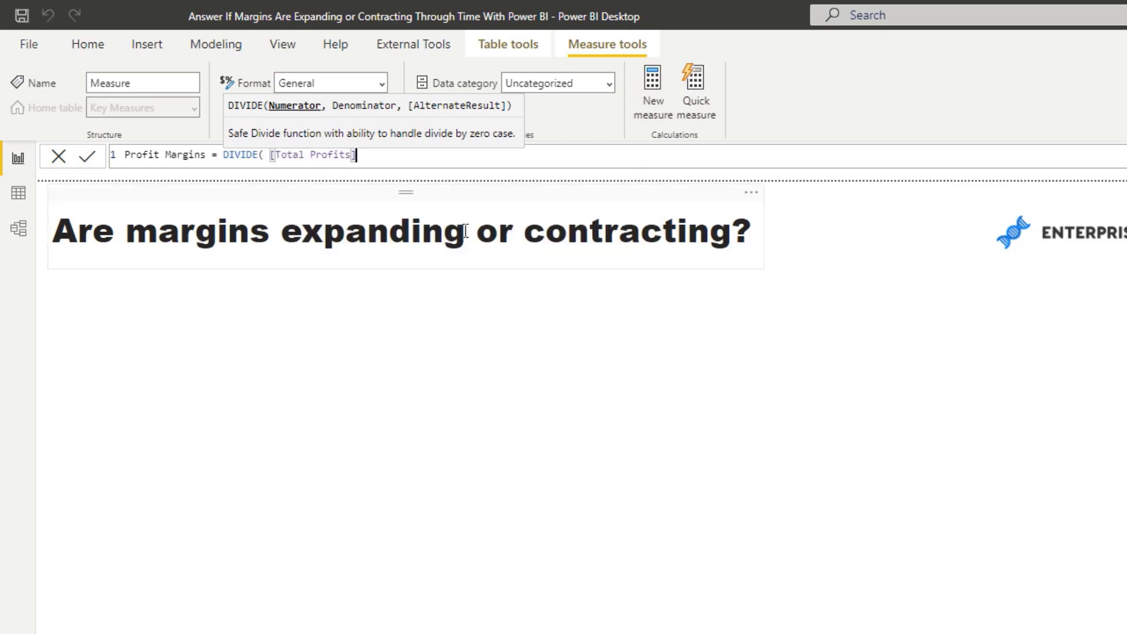
{"action": "type", "text": ", to"}
{"action": "key", "text": "Tab"}
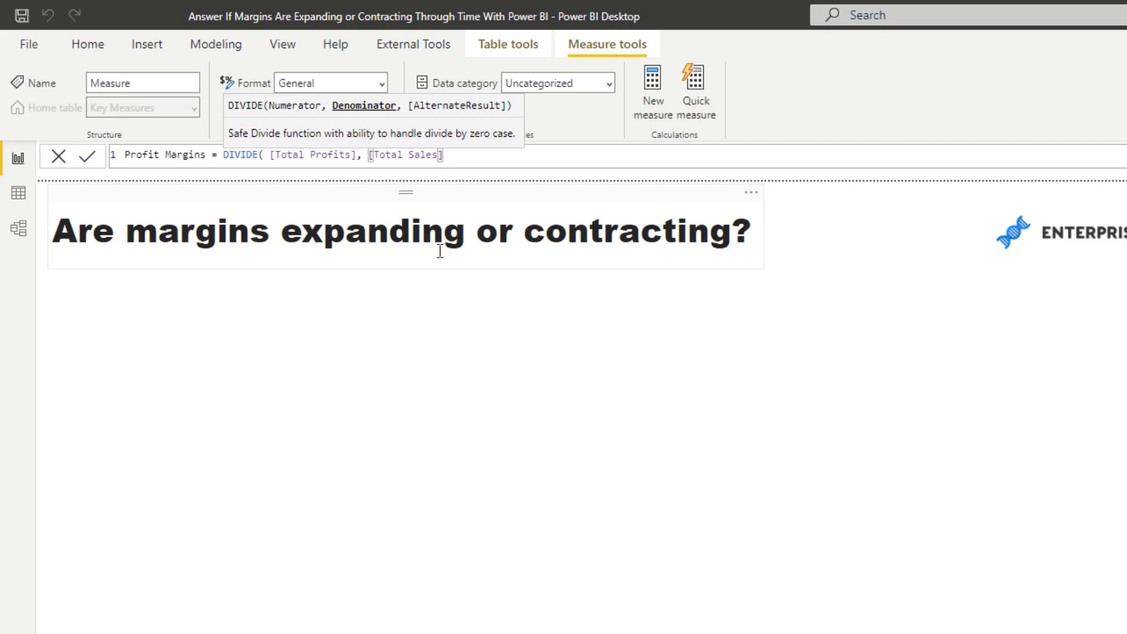
{"action": "type", "text": ", 0 )"}
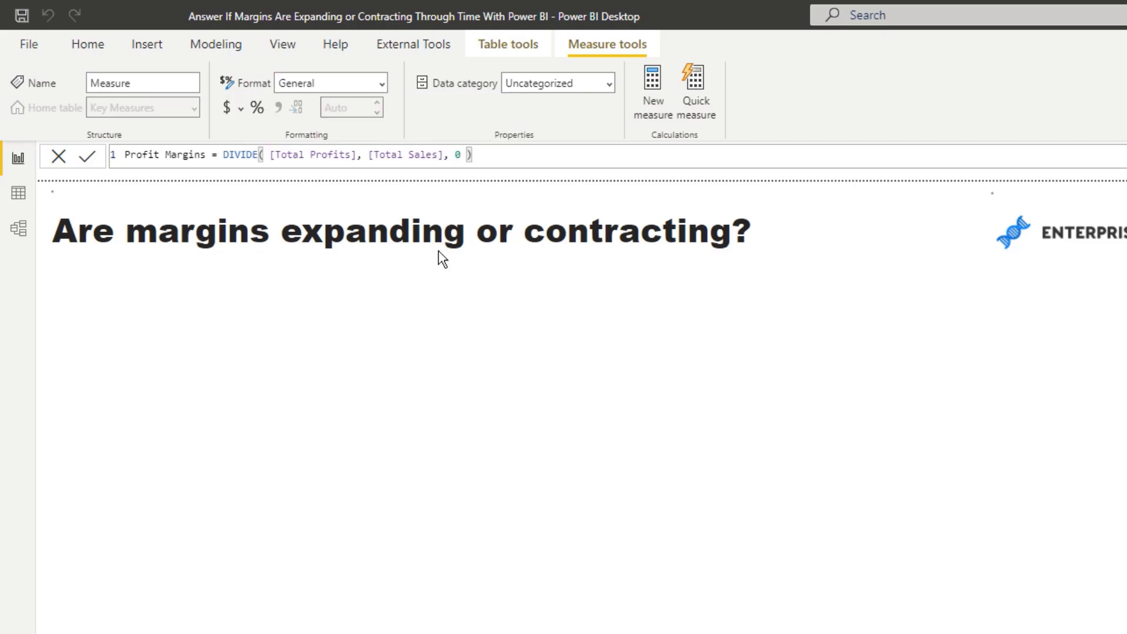
{"action": "key", "text": "Return"}
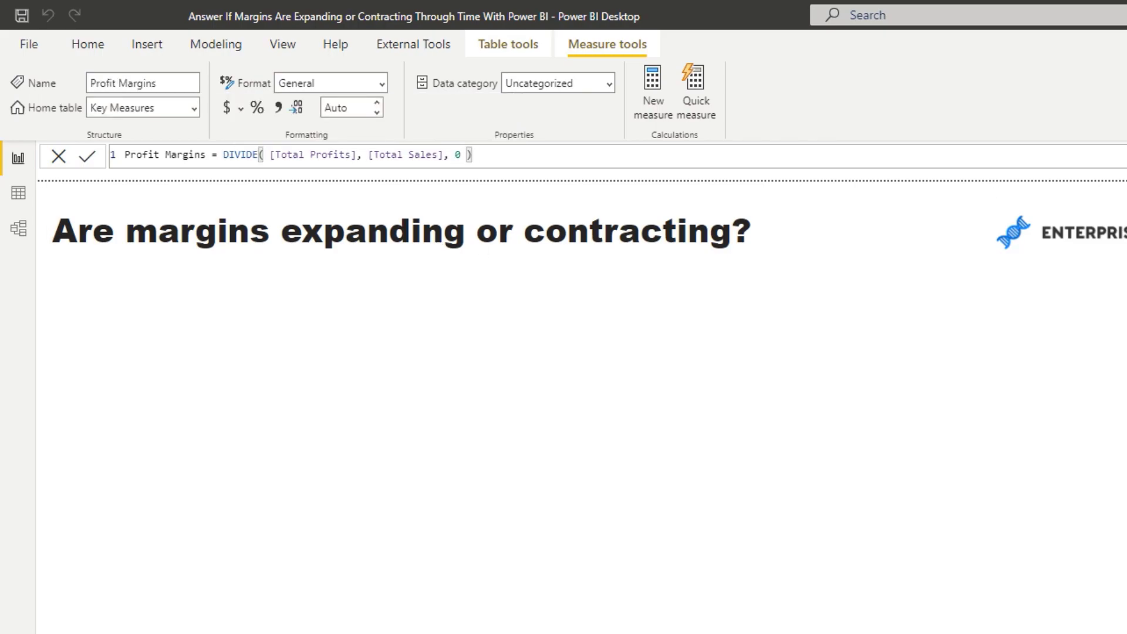
Format Profit Margins as a percentage with 1 decimal place
{"action": "left_click", "coordinate": [258, 108]}
{"action": "left_click", "coordinate": [327, 109]}
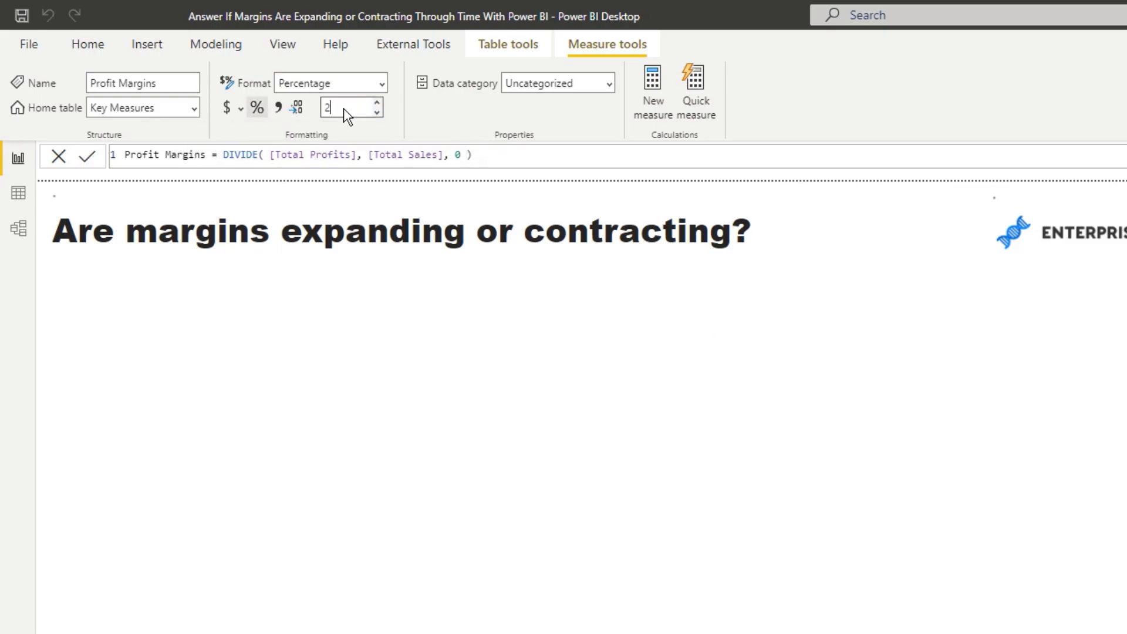
{"action": "key", "text": "BackSpace"}
{"action": "type", "text": "1"}
{"action": "key", "text": "Return"}
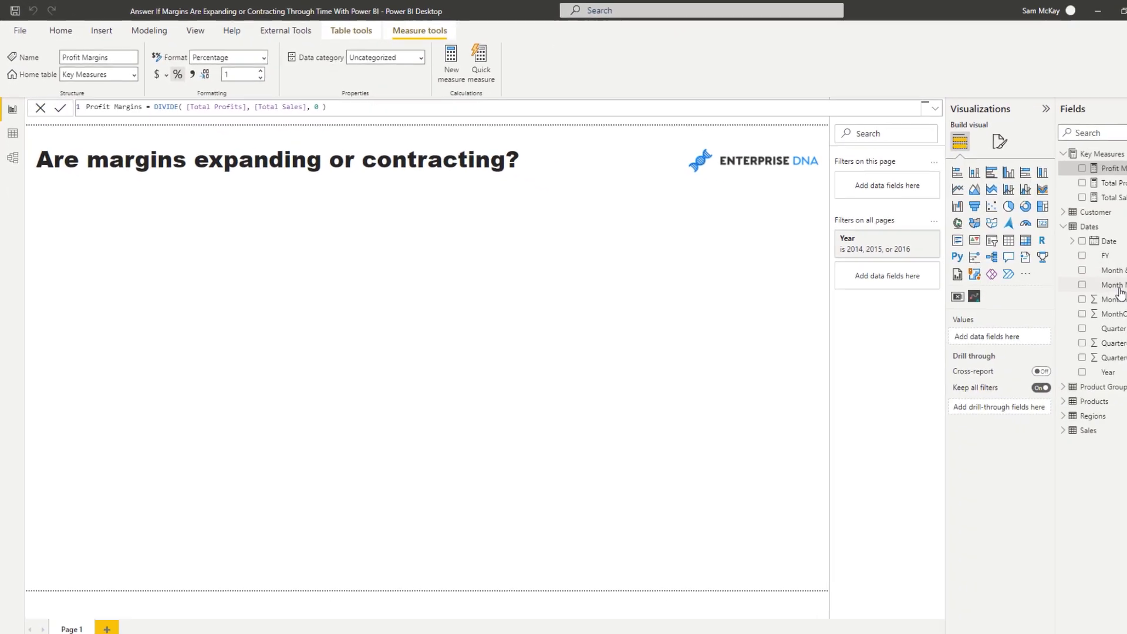
Build a Quarter & Year / Profit Margins table and filter all pages to exclude Q1–Q3 2014
{"action": "left_click_drag", "start_coordinate": [1082, 323], "coordinate": [365, 231]}
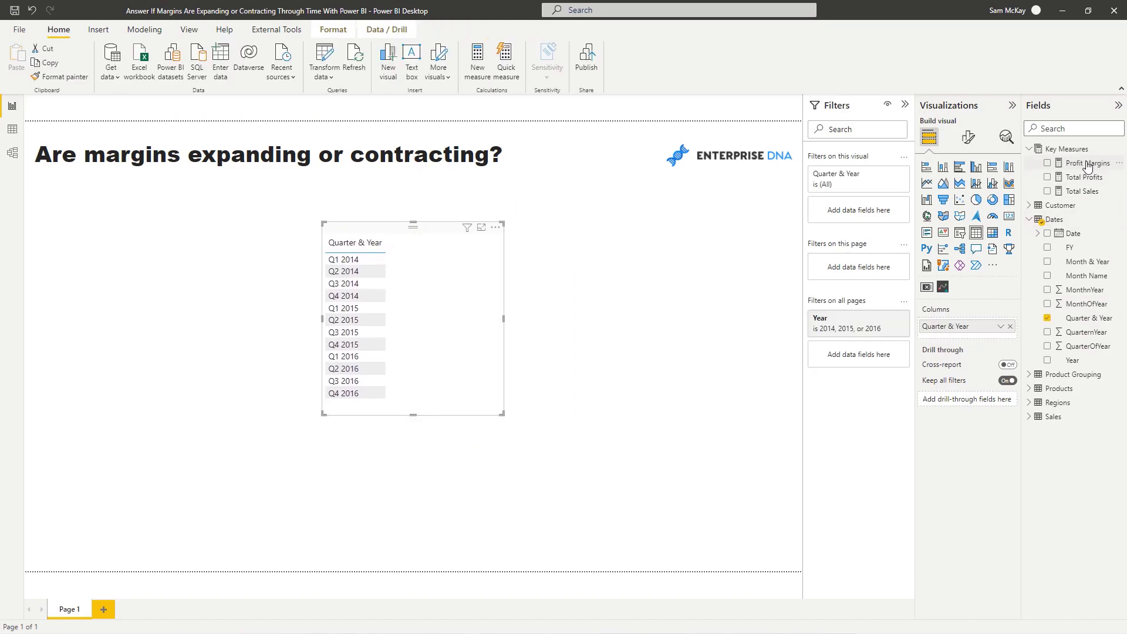
{"action": "left_click_drag", "start_coordinate": [1088, 164], "coordinate": [972, 340]}
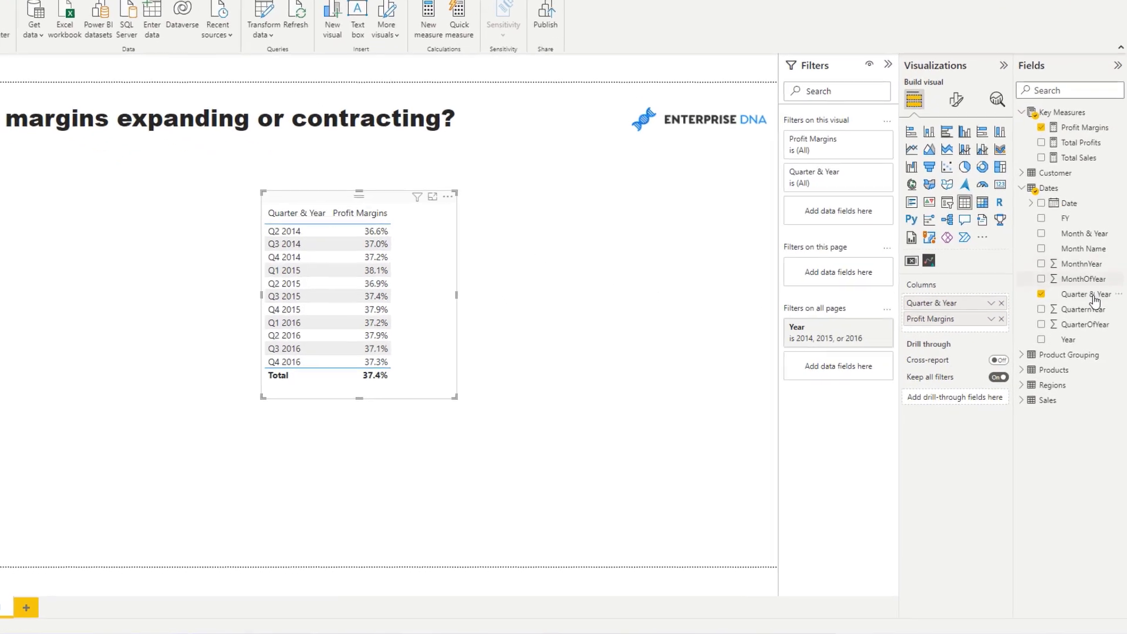
{"action": "left_click_drag", "start_coordinate": [1086, 212], "coordinate": [774, 290]}
{"action": "left_click", "coordinate": [707, 341]}
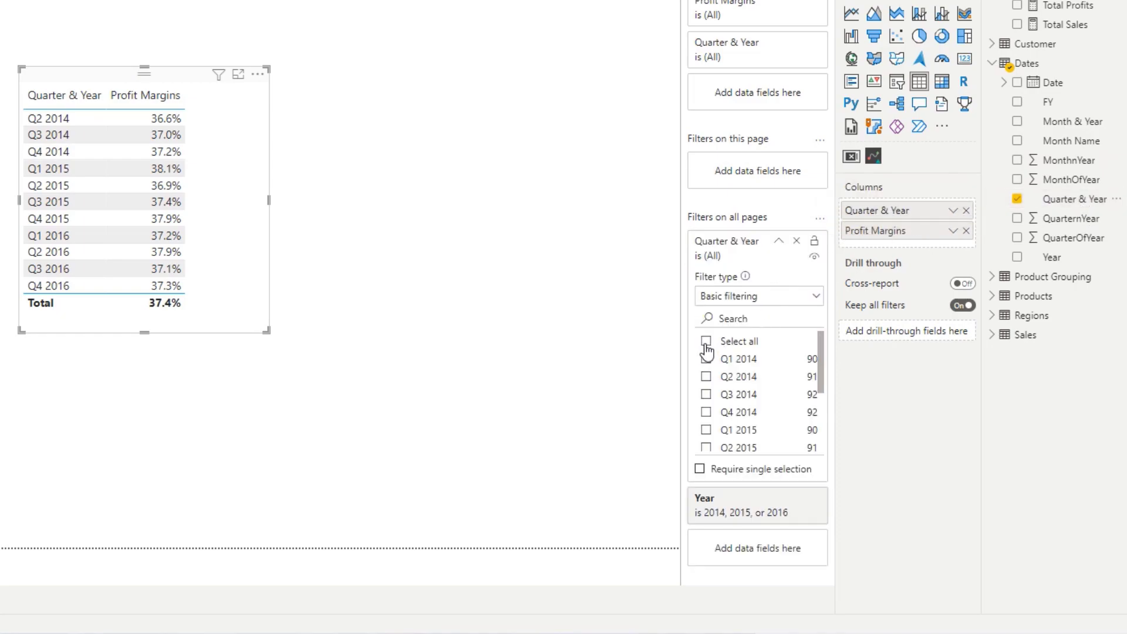
{"action": "left_click", "coordinate": [706, 359]}
{"action": "left_click", "coordinate": [707, 377]}
{"action": "left_click", "coordinate": [706, 394]}
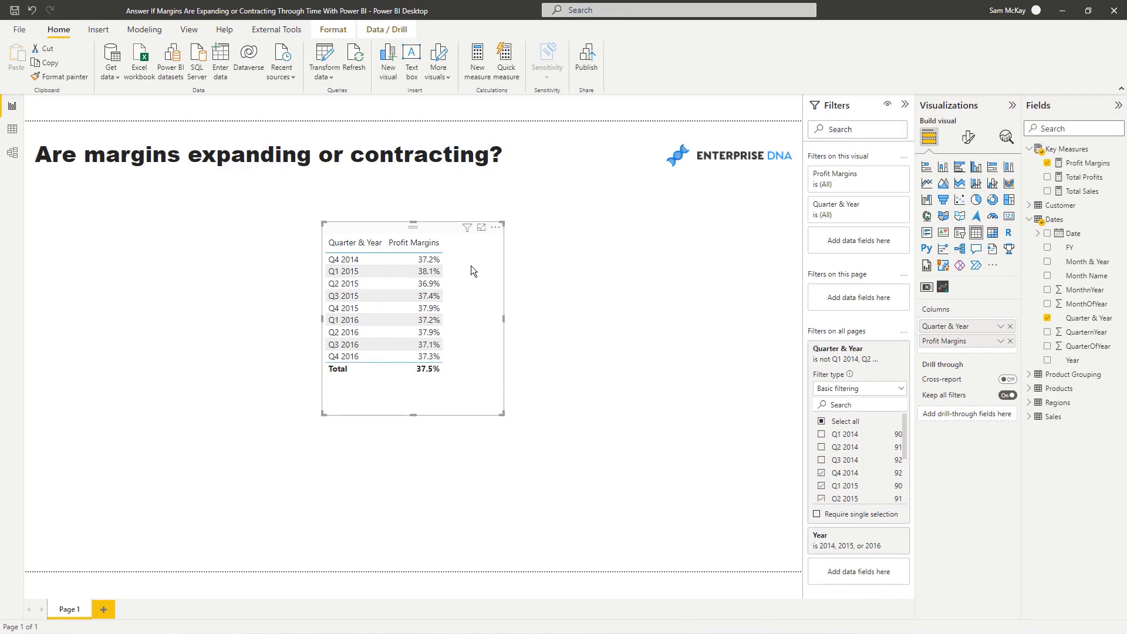
{"action": "left_click", "coordinate": [1086, 164]}
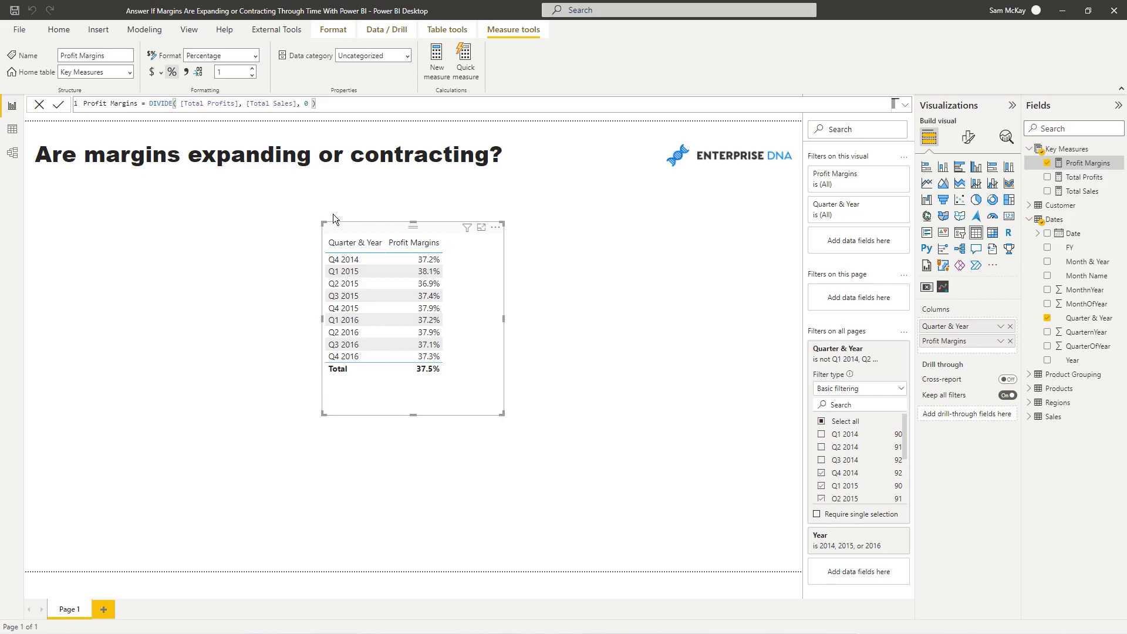
Create Profit Growth = [Profit Margins] - CALCULATE([Profit Margins], DATEADD(Dates[Date], -1, QUARTER))
{"action": "left_click", "coordinate": [440, 64]}
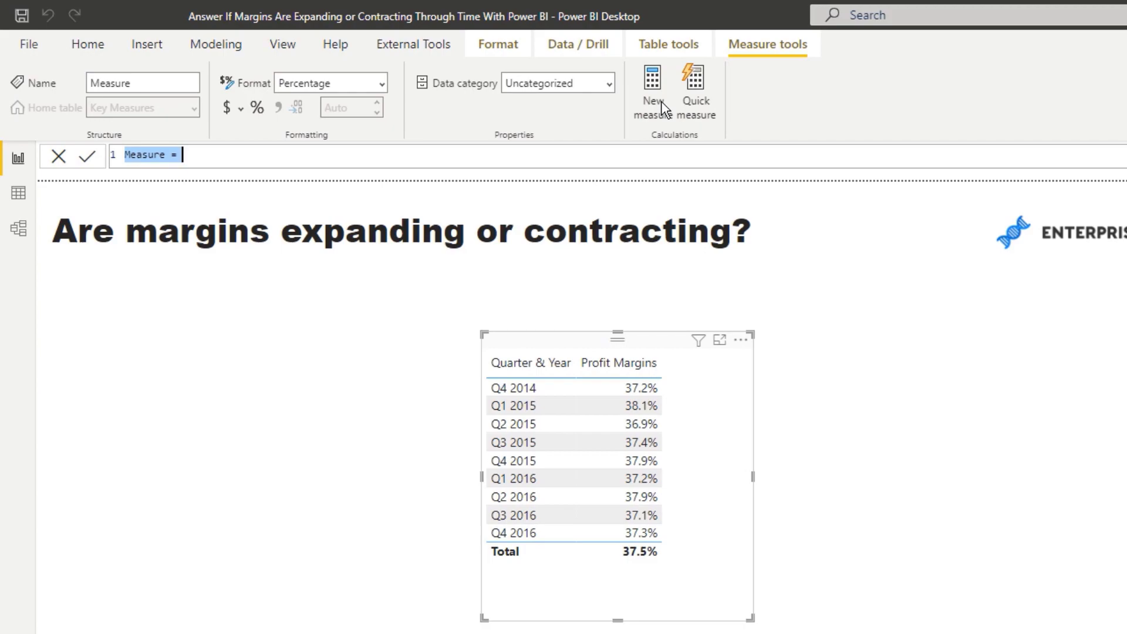
{"action": "type", "text": "Profit"}
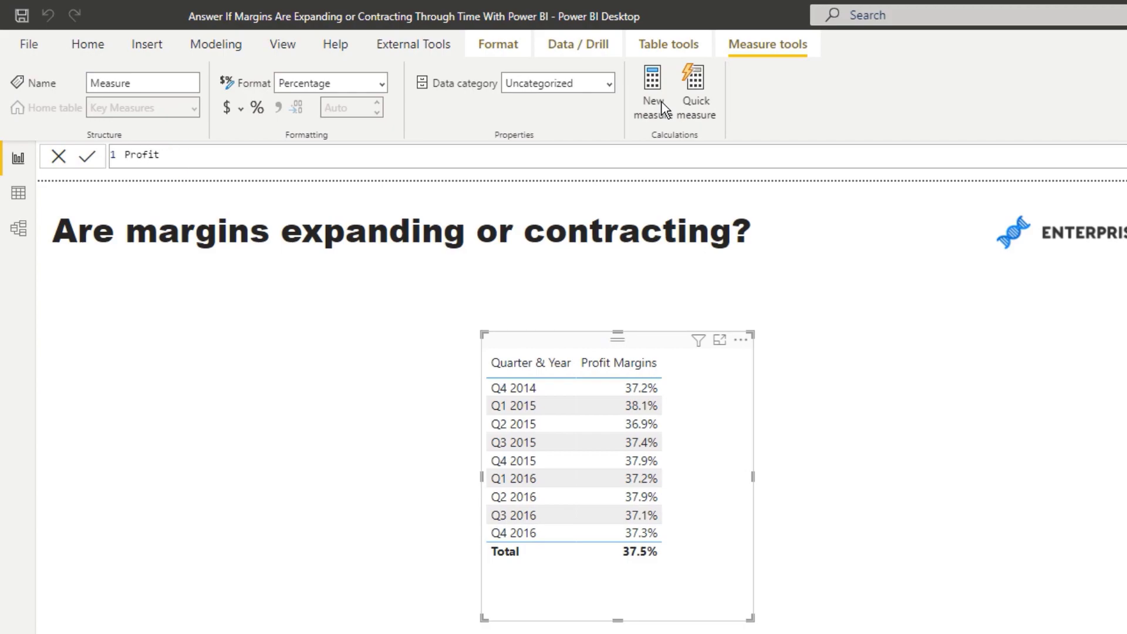
{"action": "type", "text": " Growth ="}
{"action": "key", "text": "shift+Return"}
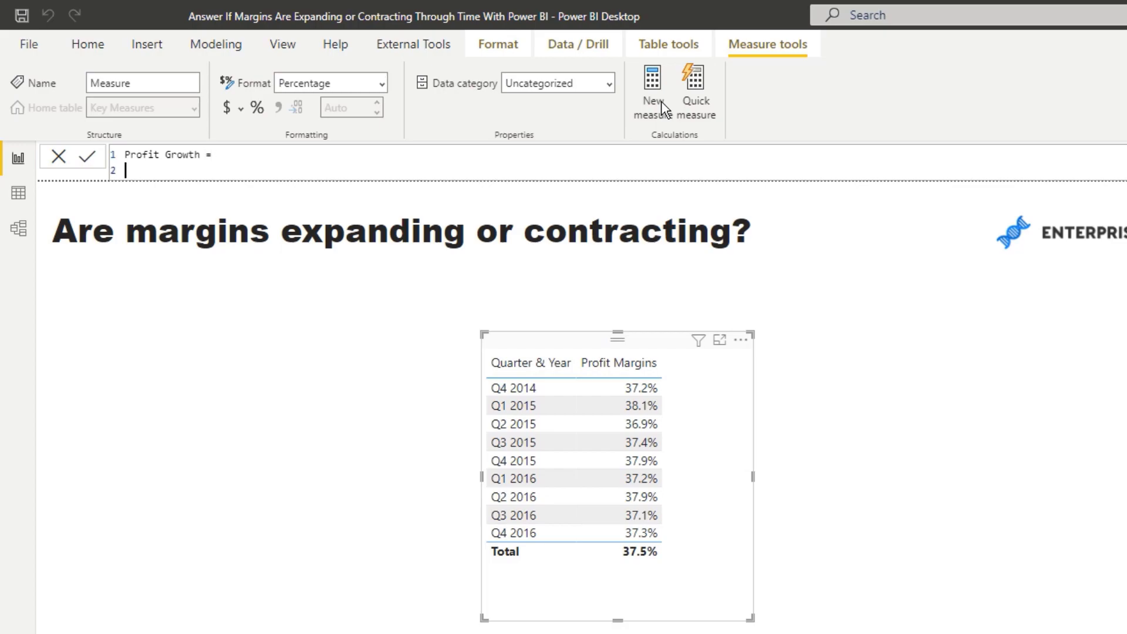
{"action": "type", "text": "[Profit Margins]"}
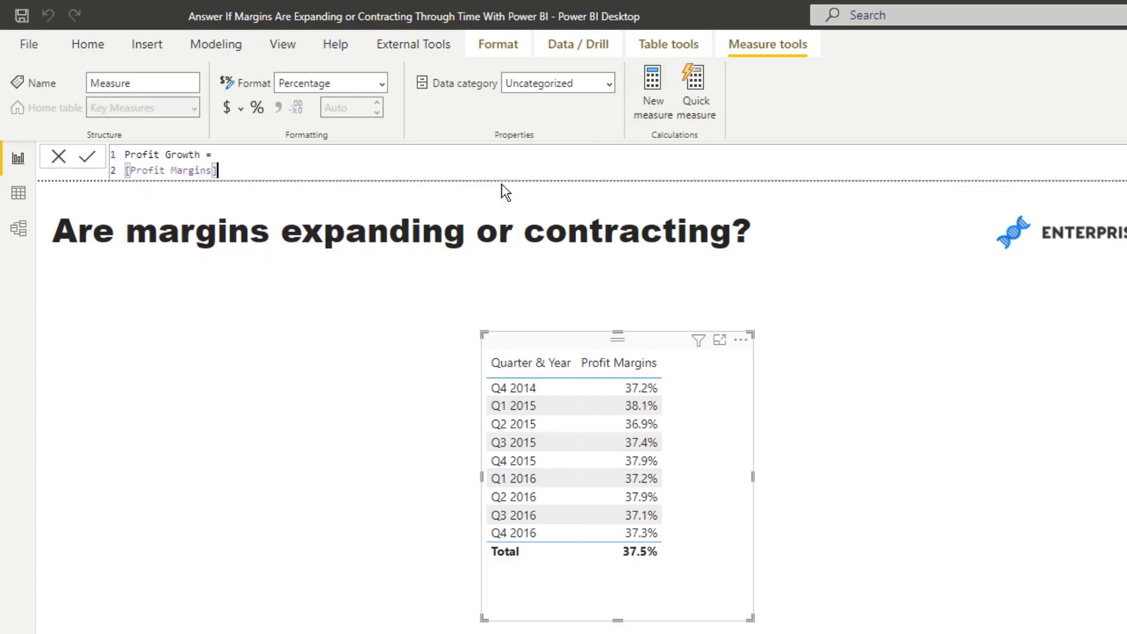
{"action": "type", "text": " - CALCULATE( pr"}
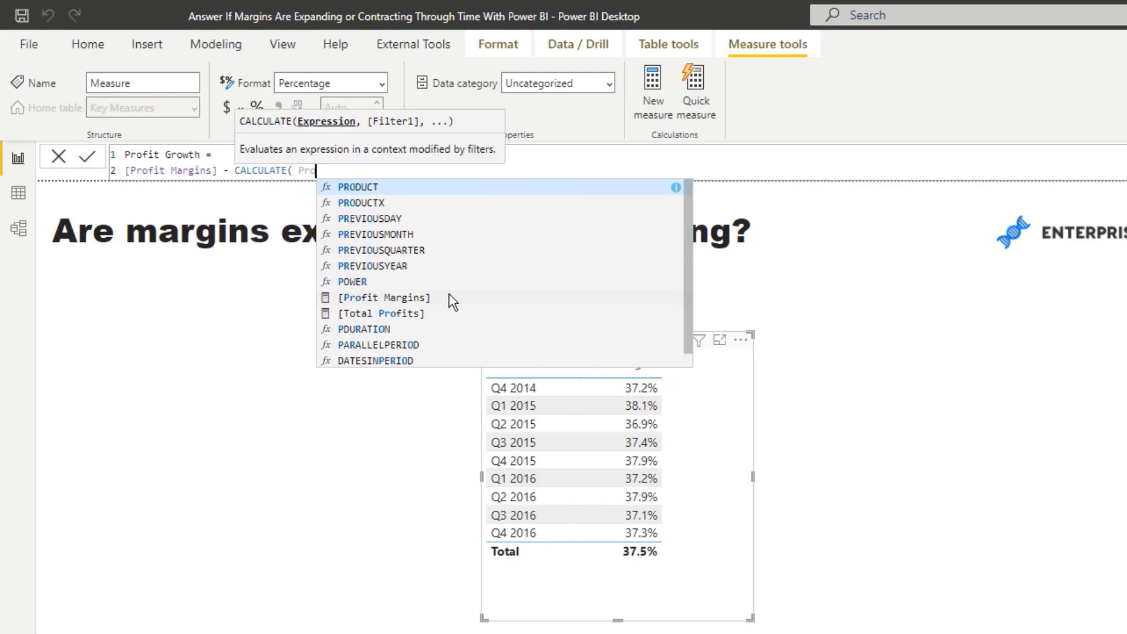
{"action": "left_click", "coordinate": [450, 300]}
{"action": "type", "text": ","}
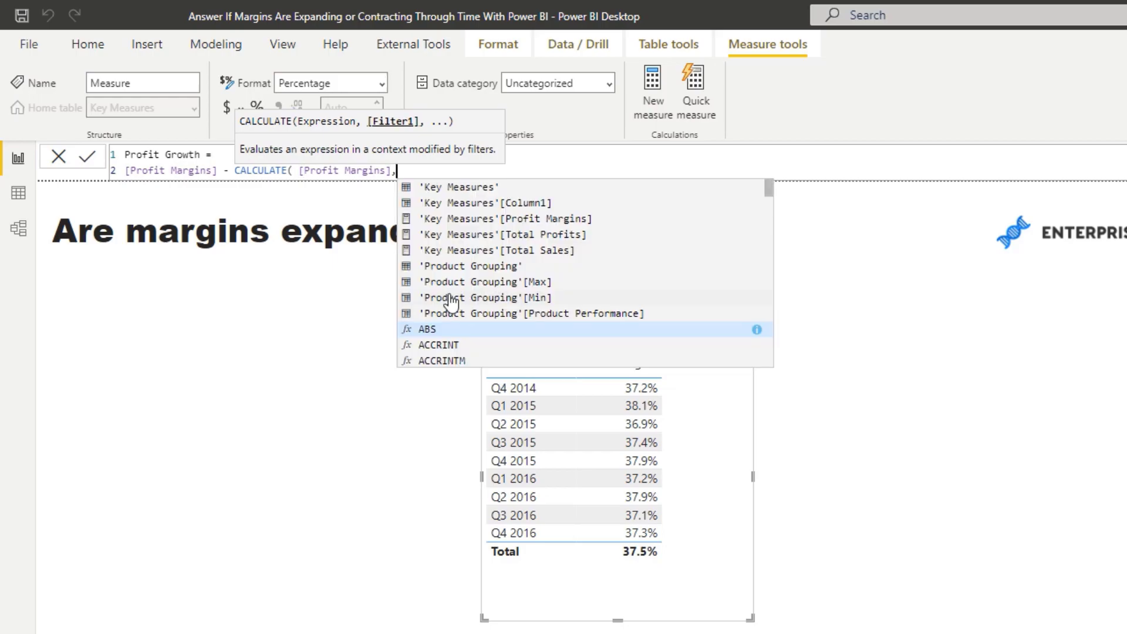
{"action": "type", "text": " DATEADD("}
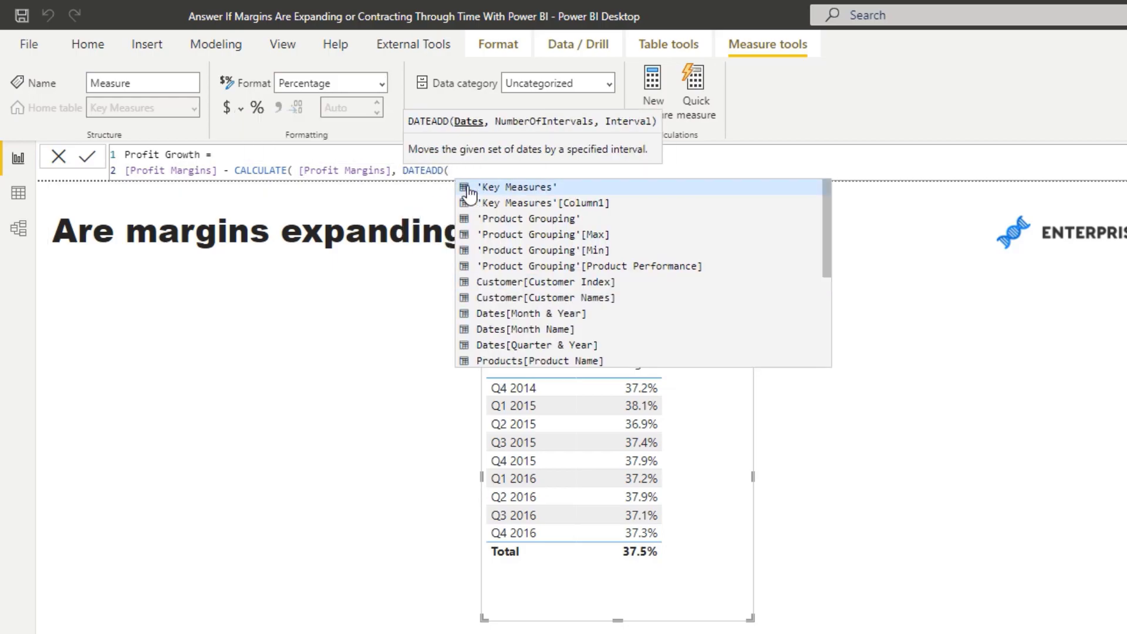
{"action": "type", "text": " Dates"}
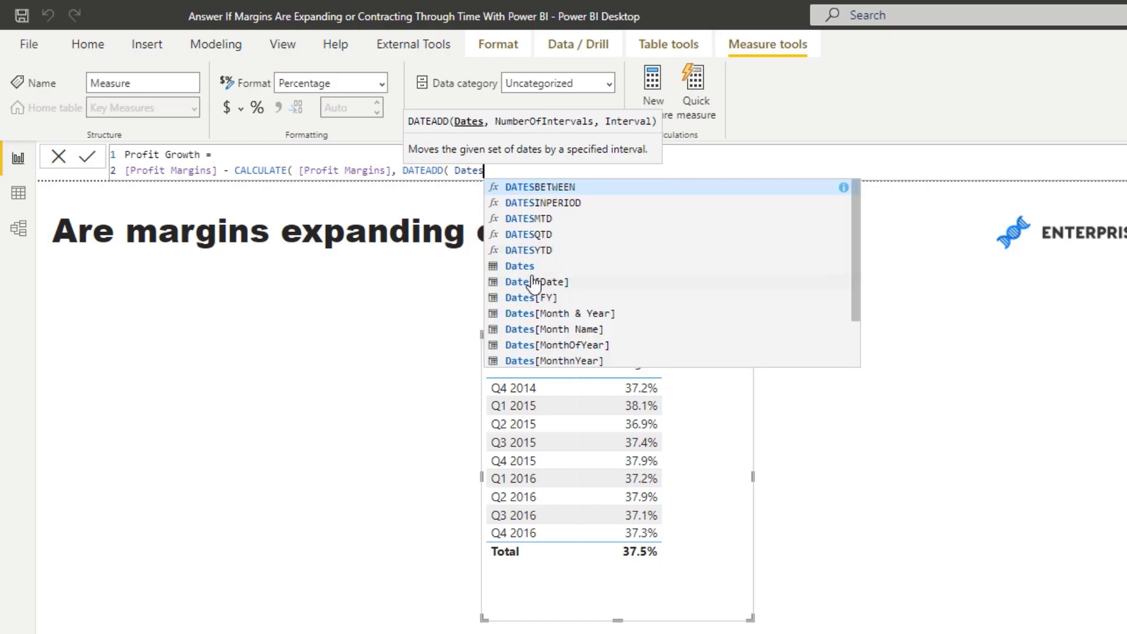
{"action": "left_click", "coordinate": [535, 286]}
{"action": "type", "text": ", -"}
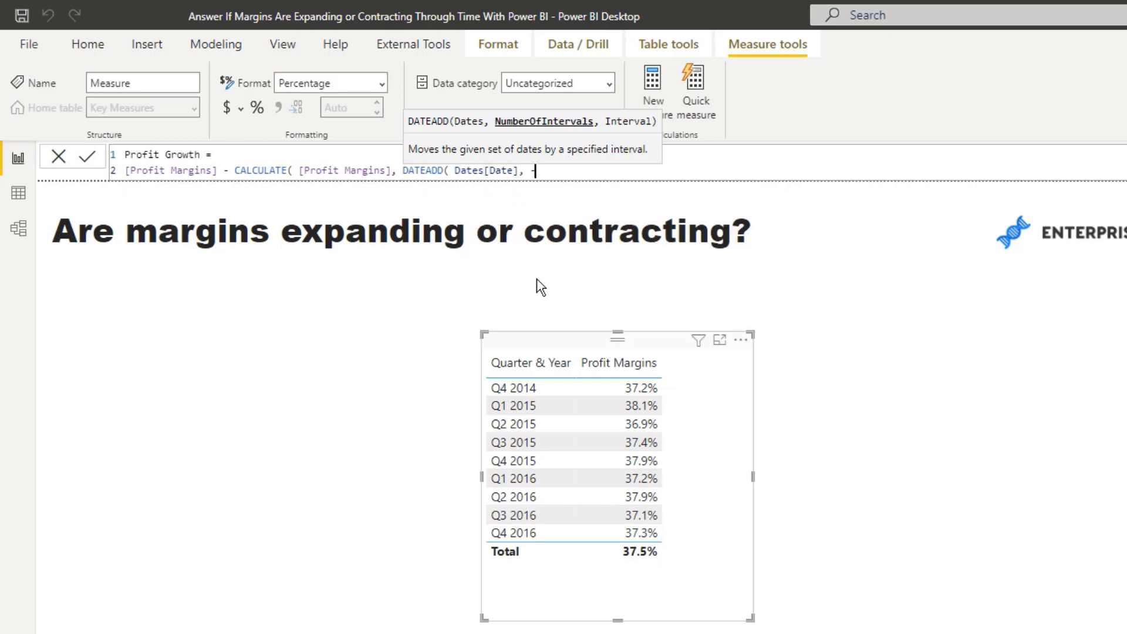
{"action": "type", "text": "1, QU"}
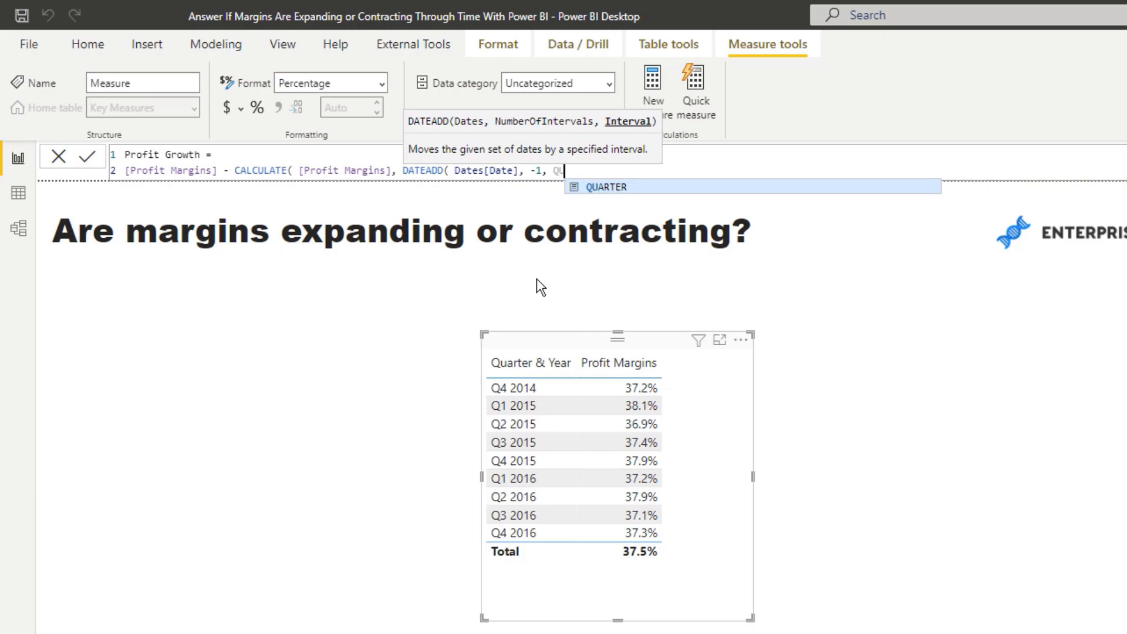
{"action": "type", "text": "ARTER )"}
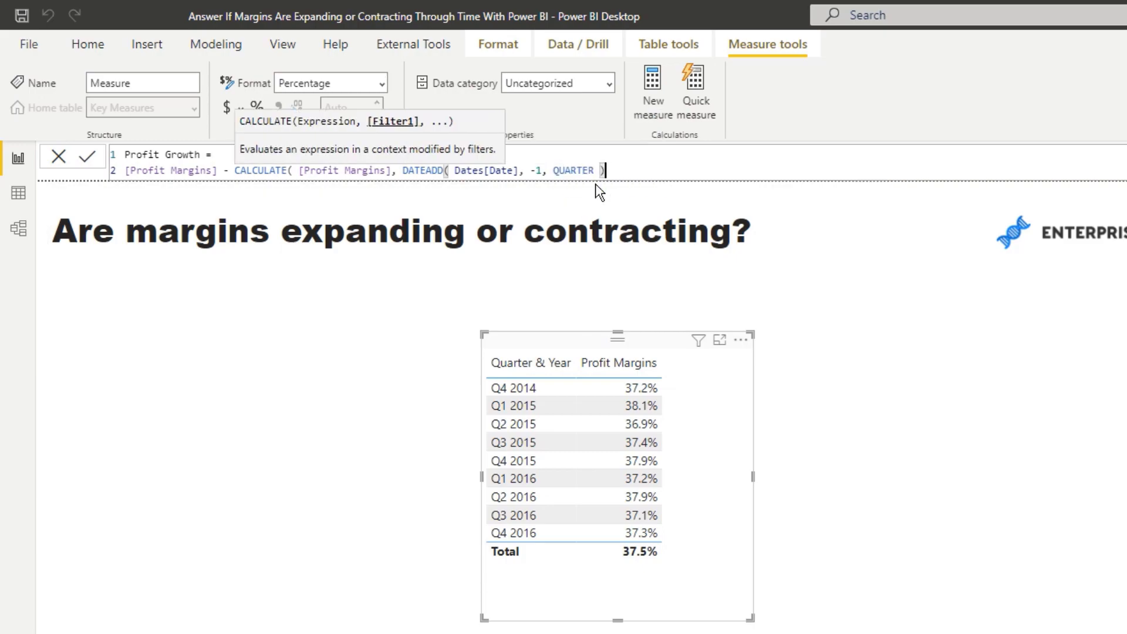
{"action": "type", "text": ")"}
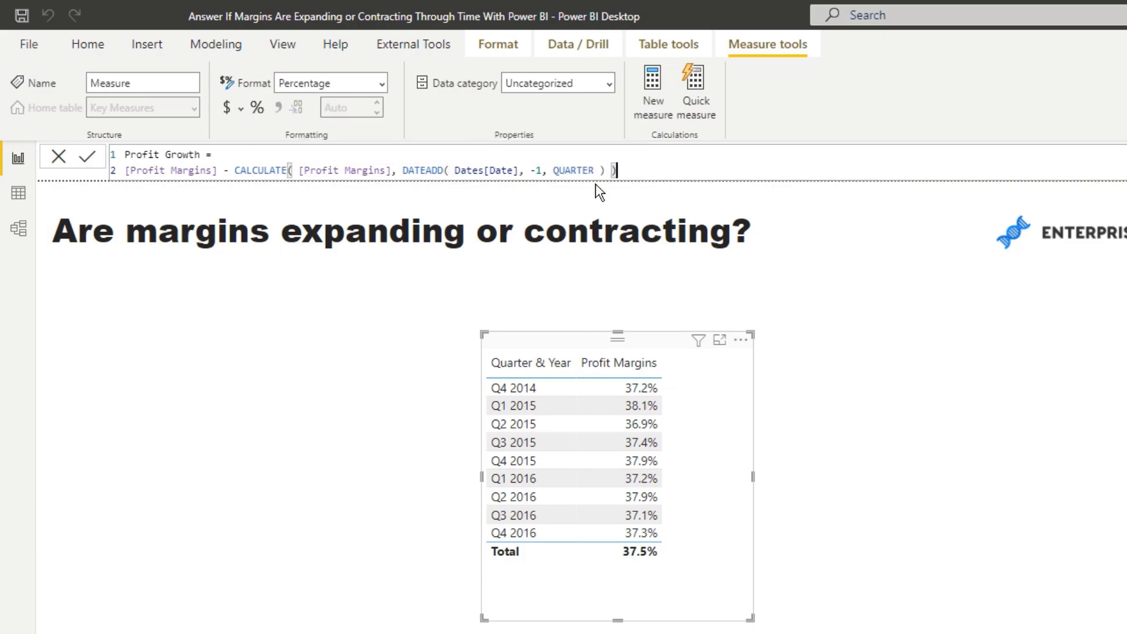
{"action": "key", "text": "Return"}
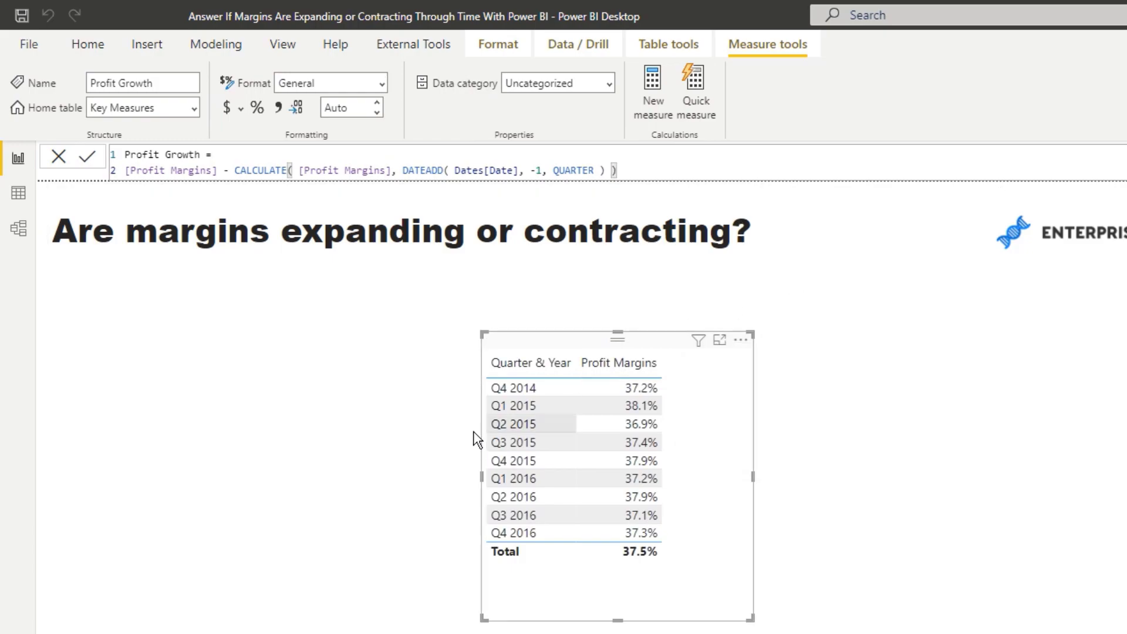
Widen the quarterly table and format Profit Growth as a percentage with 1 decimal
{"action": "left_click_drag", "start_coordinate": [752, 477], "coordinate": [811, 477]}
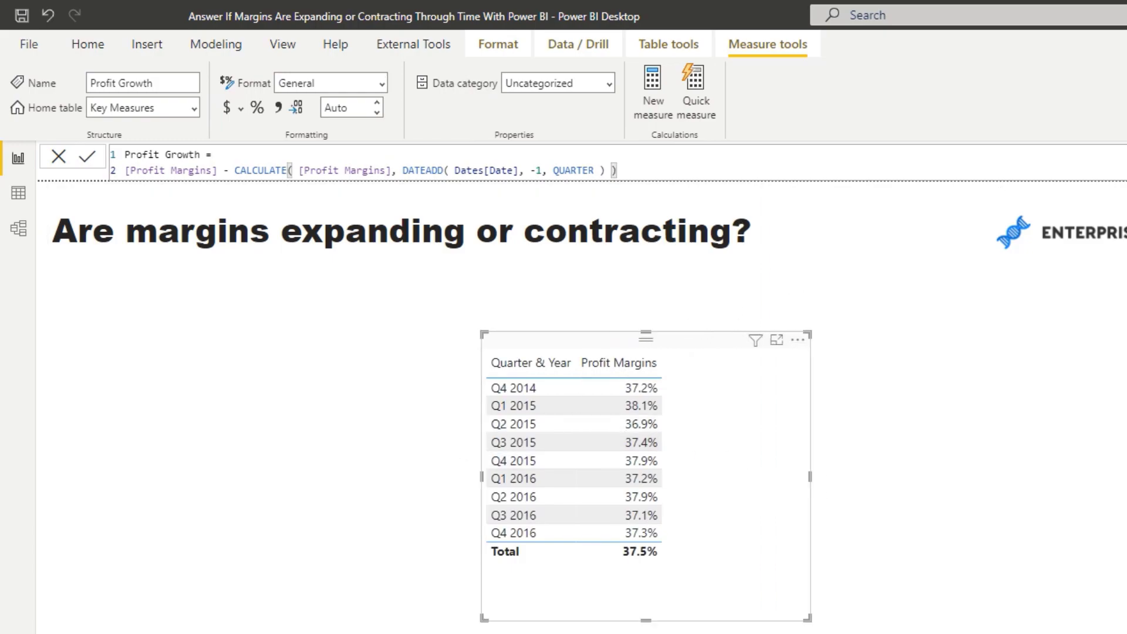
{"action": "left_click", "coordinate": [258, 109]}
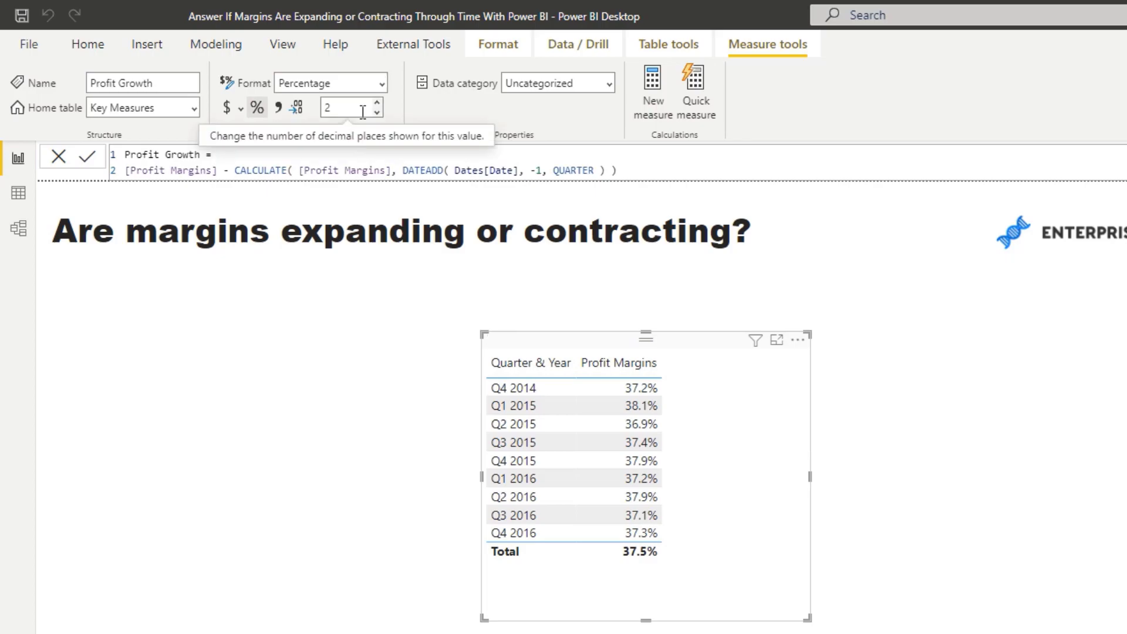
{"action": "double_click", "coordinate": [349, 109]}
{"action": "type", "text": "1"}
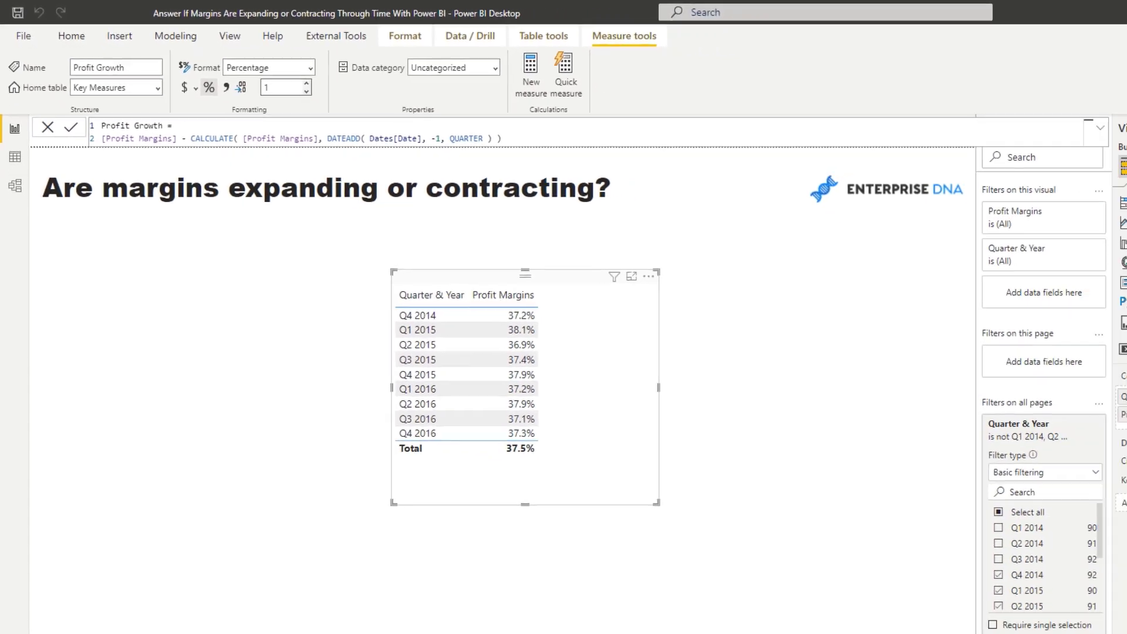
Drop Profit Growth into the quarterly table as a column and move the visual up-left
{"action": "left_click_drag", "start_coordinate": [1086, 162], "coordinate": [498, 269]}
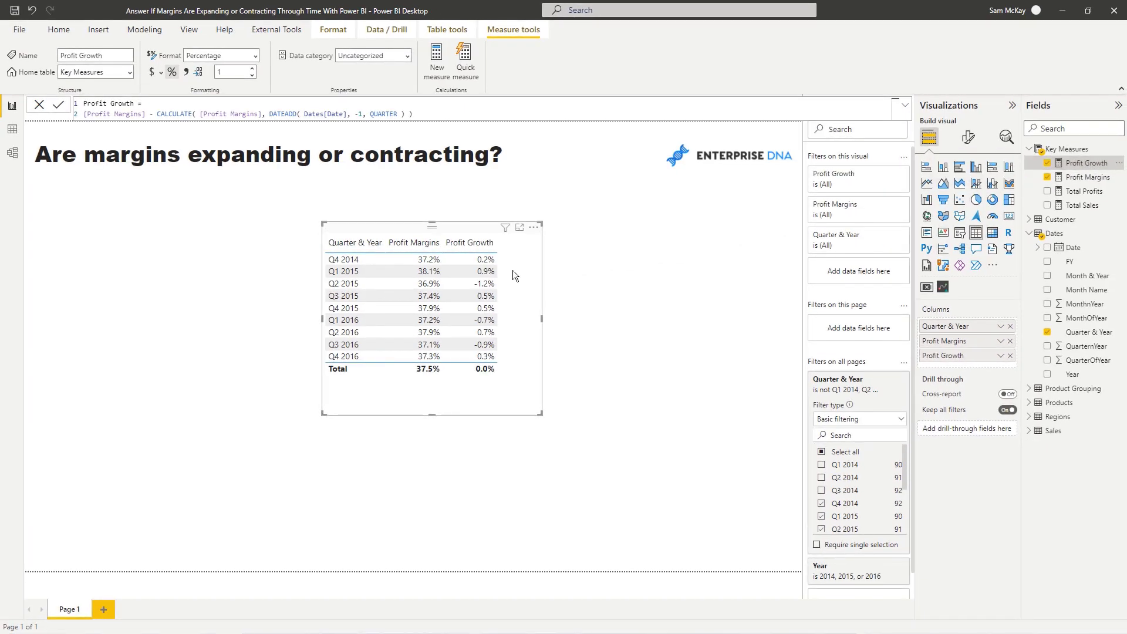
{"action": "mouse_move", "coordinate": [445, 231]}
{"action": "left_mouse_down"}
{"action": "mouse_move", "coordinate": [424, 222]}
{"action": "mouse_move", "coordinate": [446, 210]}
{"action": "left_mouse_up"}
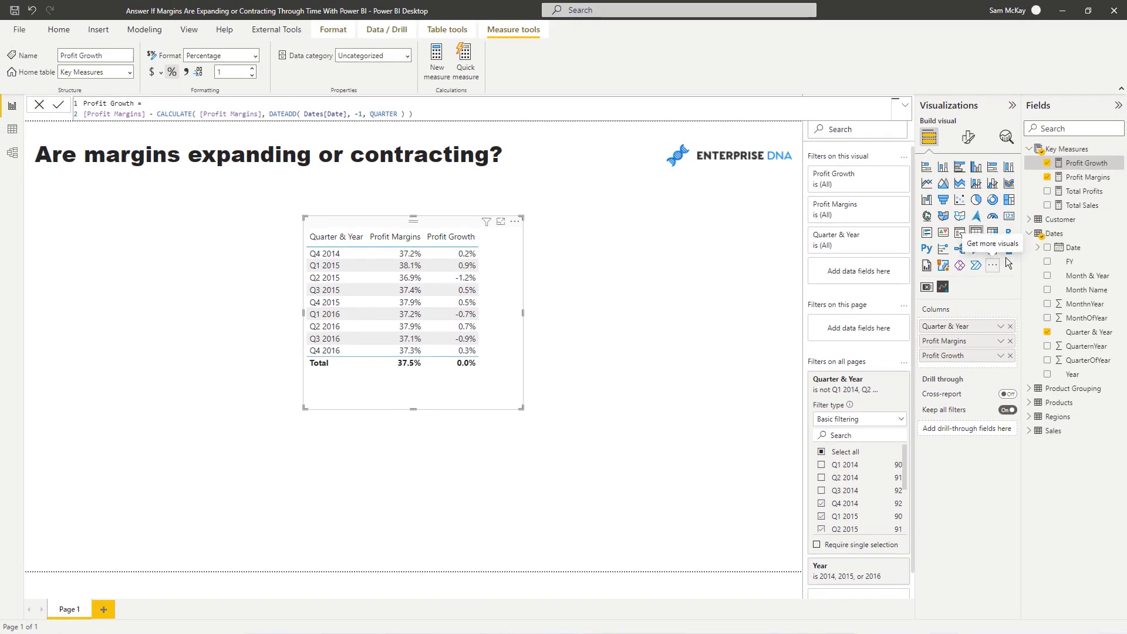
Convert to a matrix: Product Name rows, Quarter & Year columns, Profit Growth values, widened to show every quarter
{"action": "left_click", "coordinate": [992, 233]}
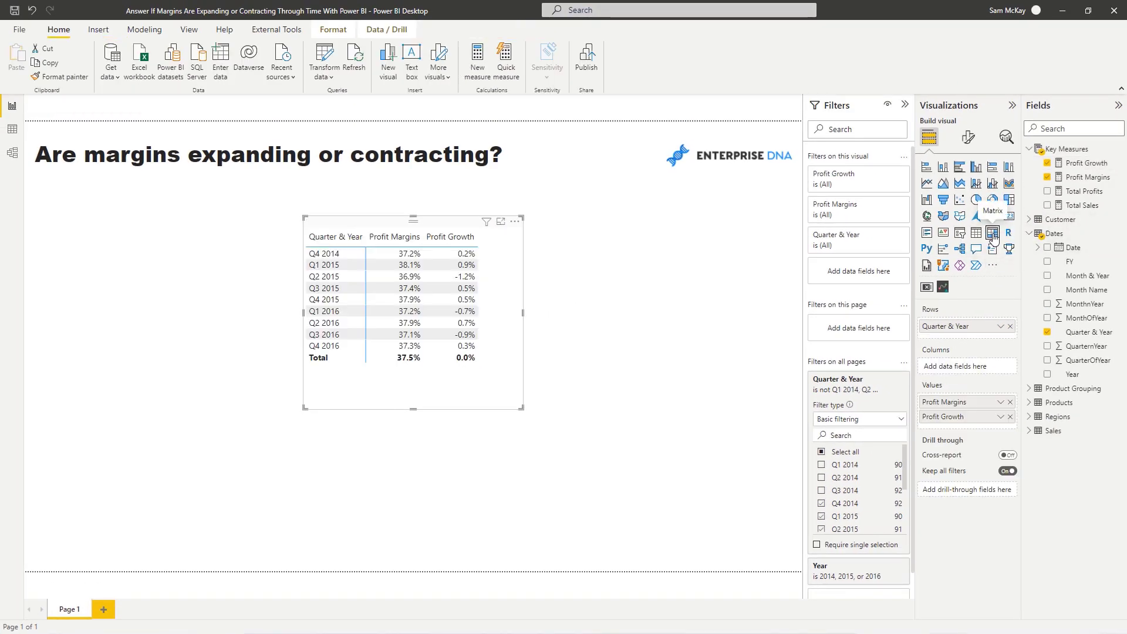
{"action": "left_click", "coordinate": [1011, 402]}
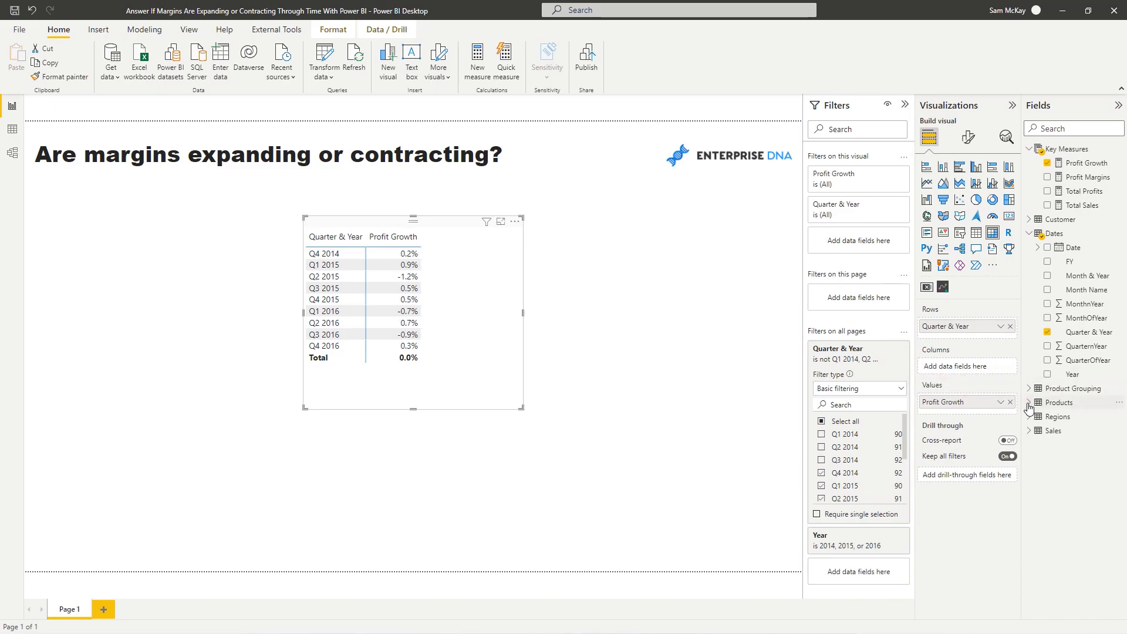
{"action": "left_click", "coordinate": [1029, 403]}
{"action": "left_click_drag", "start_coordinate": [1086, 432], "coordinate": [984, 379]}
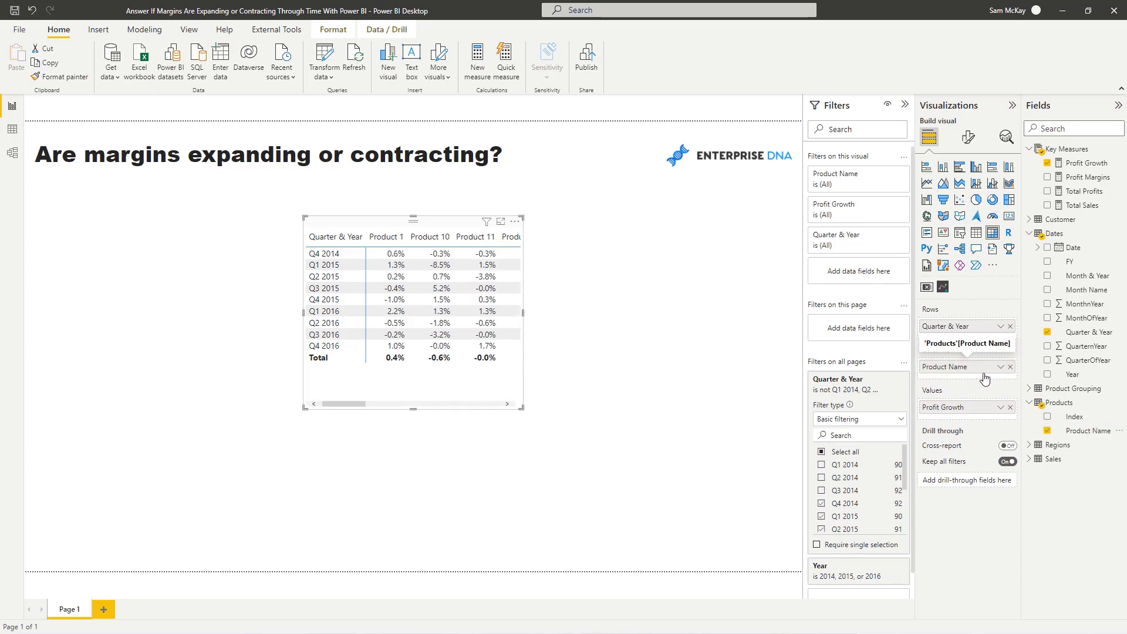
{"action": "left_click_drag", "start_coordinate": [984, 379], "coordinate": [986, 332]}
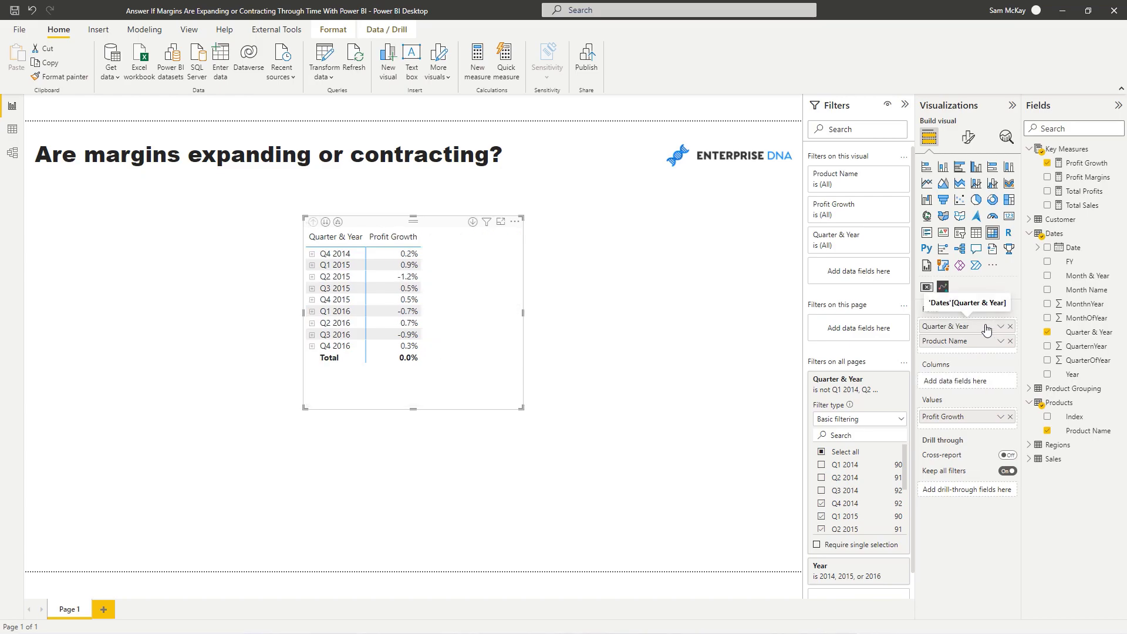
{"action": "left_click_drag", "start_coordinate": [988, 384], "coordinate": [987, 381]}
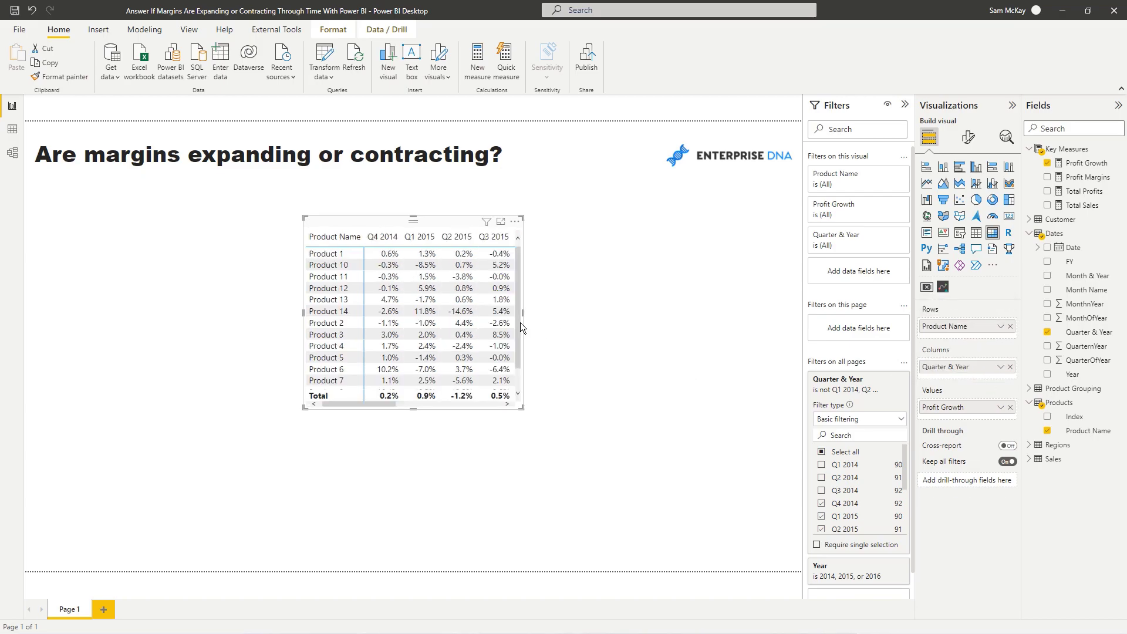
{"action": "left_click_drag", "start_coordinate": [430, 224], "coordinate": [266, 229]}
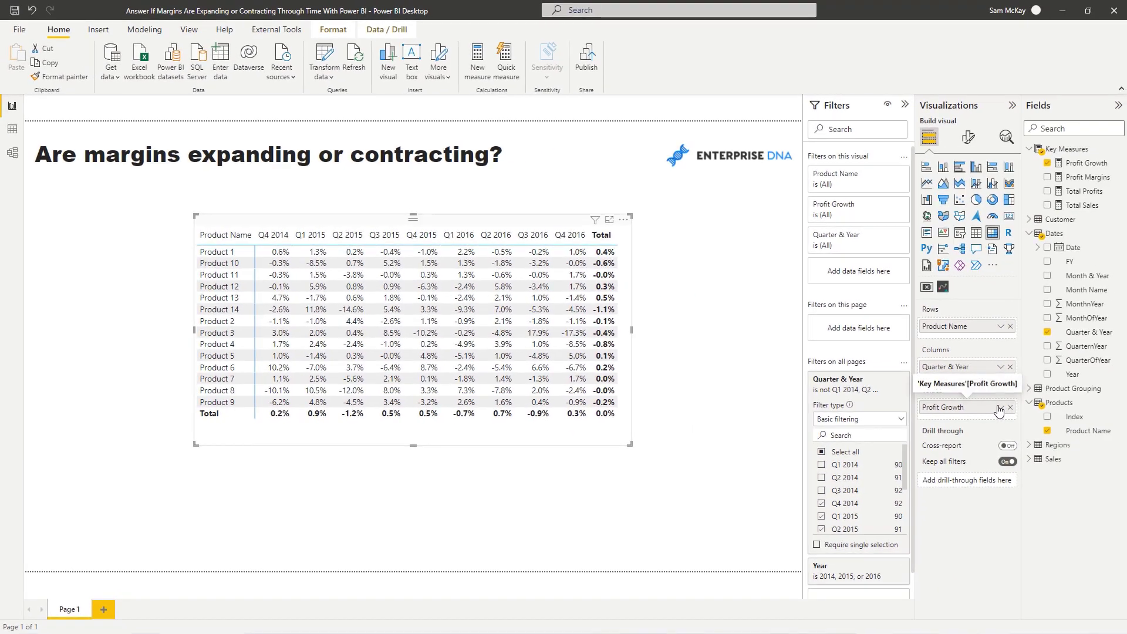
Start Profit Growth background-colour formatting with a custom minimum of 0 in orange
{"action": "left_click", "coordinate": [1003, 408]}
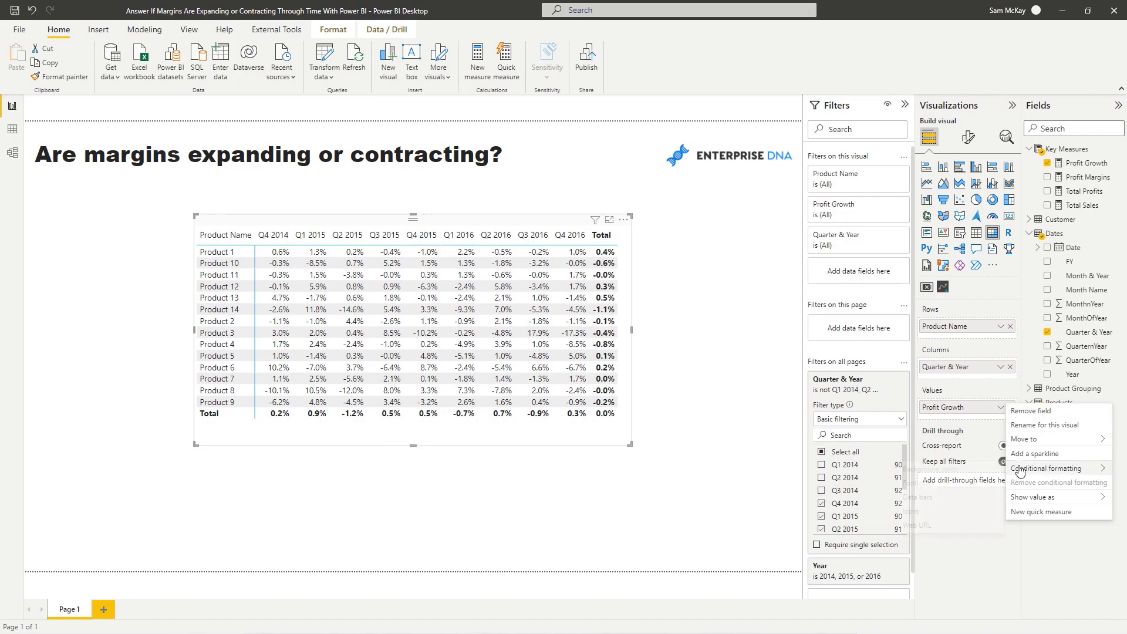
{"action": "mouse_move", "coordinate": [1046, 468]}
{"action": "left_click", "coordinate": [962, 470]}
{"action": "left_click", "coordinate": [369, 222]}
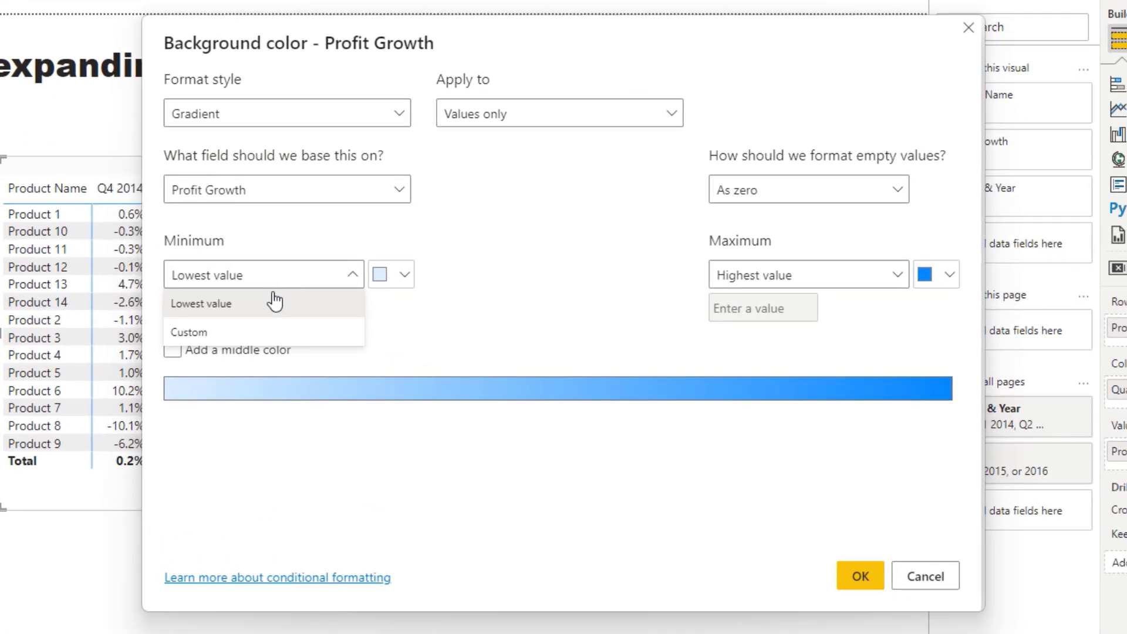
{"action": "left_click", "coordinate": [320, 260]}
{"action": "left_click", "coordinate": [337, 245]}
{"action": "type", "text": "0"}
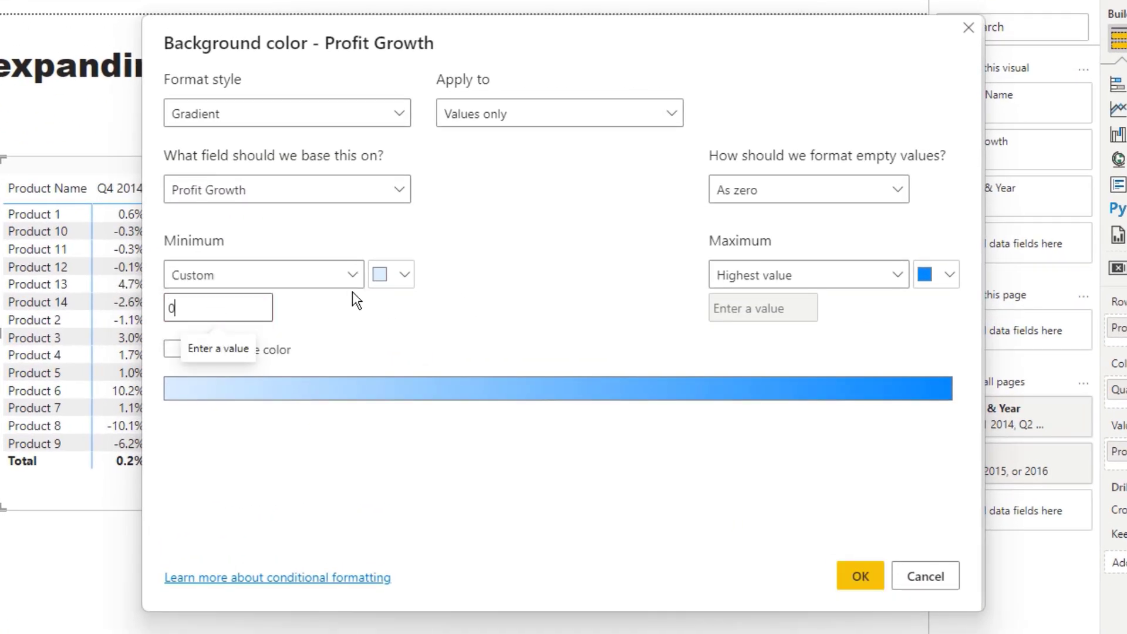
{"action": "left_click", "coordinate": [405, 275]}
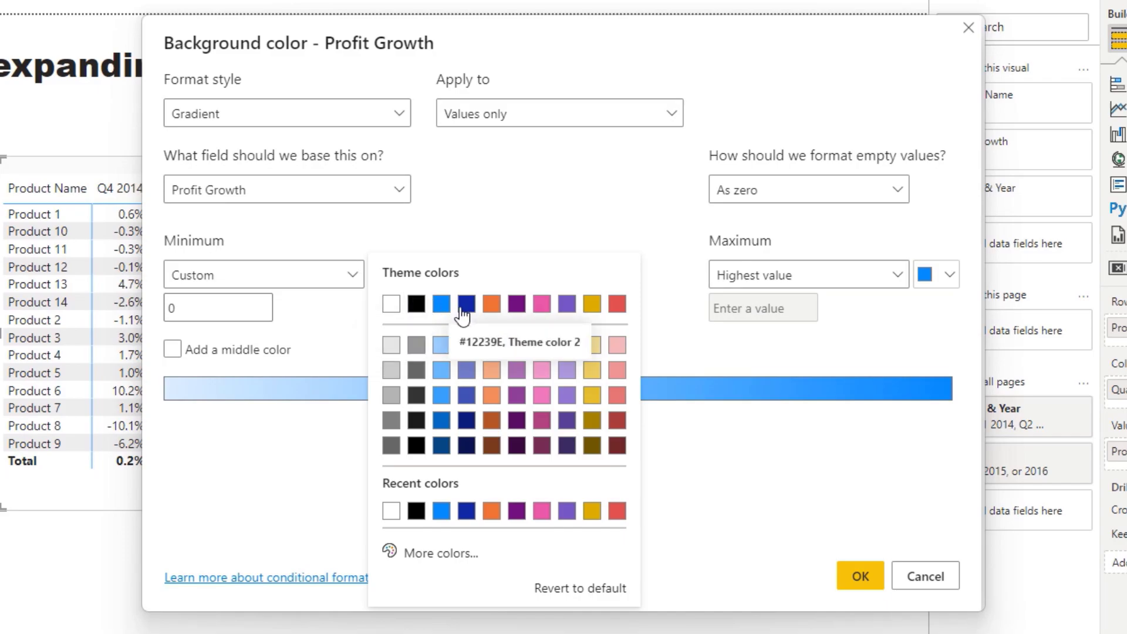
{"action": "left_click", "coordinate": [492, 304]}
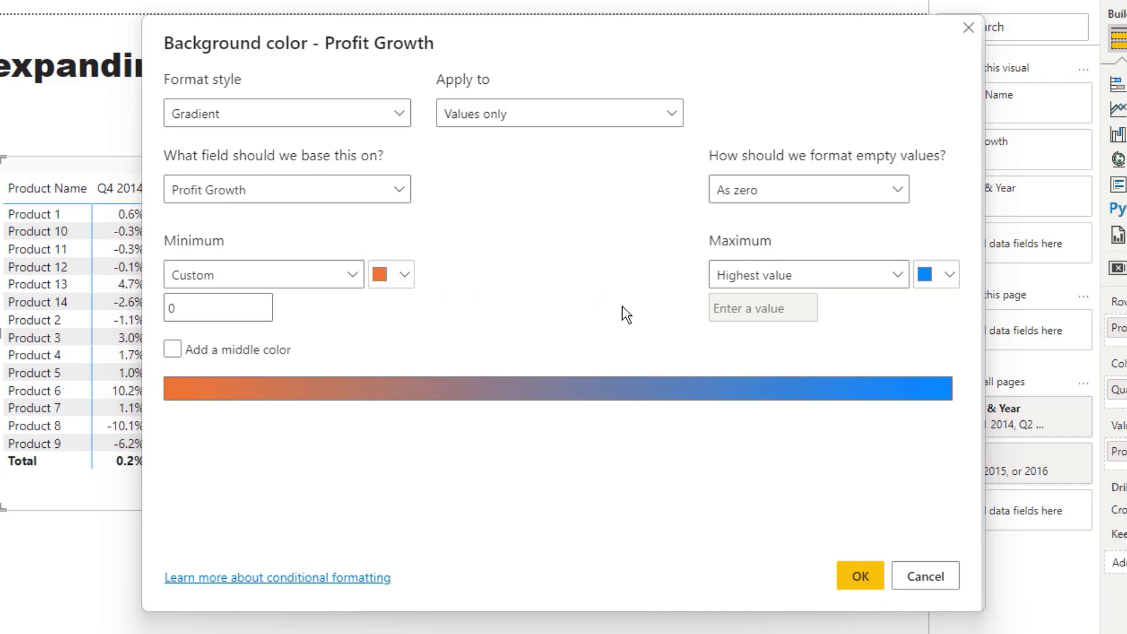
Set the maximum to custom 0 in blue and apply the background colouring
{"action": "left_click", "coordinate": [893, 276]}
{"action": "left_click", "coordinate": [869, 329]}
{"action": "type", "text": "0"}
{"action": "left_click", "coordinate": [950, 274]}
{"action": "left_click", "coordinate": [769, 303]}
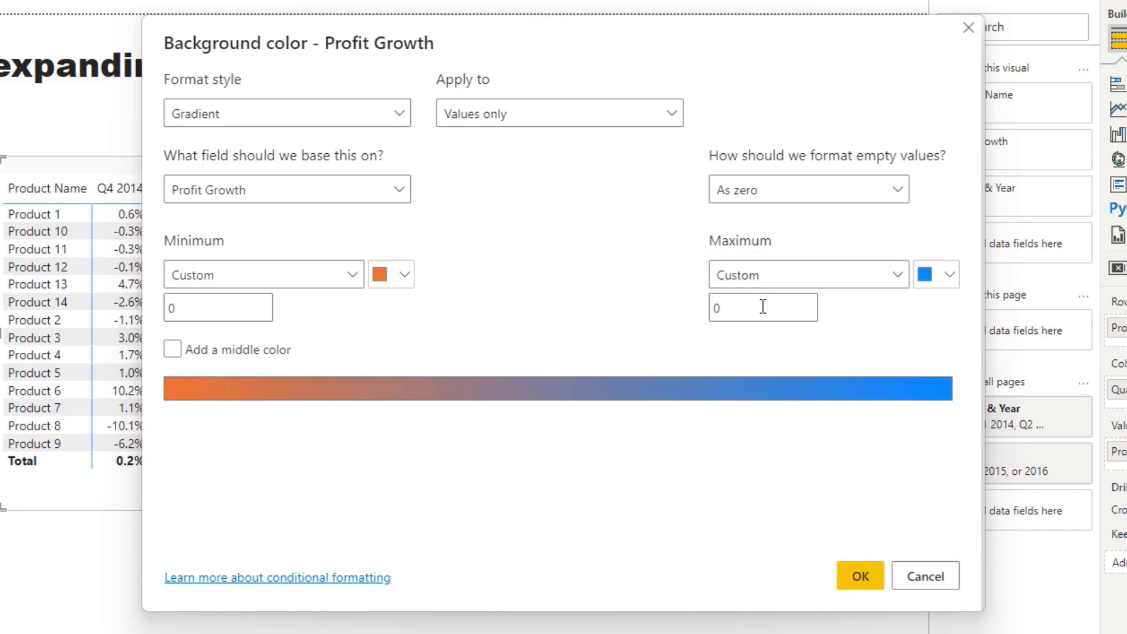
{"action": "left_click", "coordinate": [860, 579]}
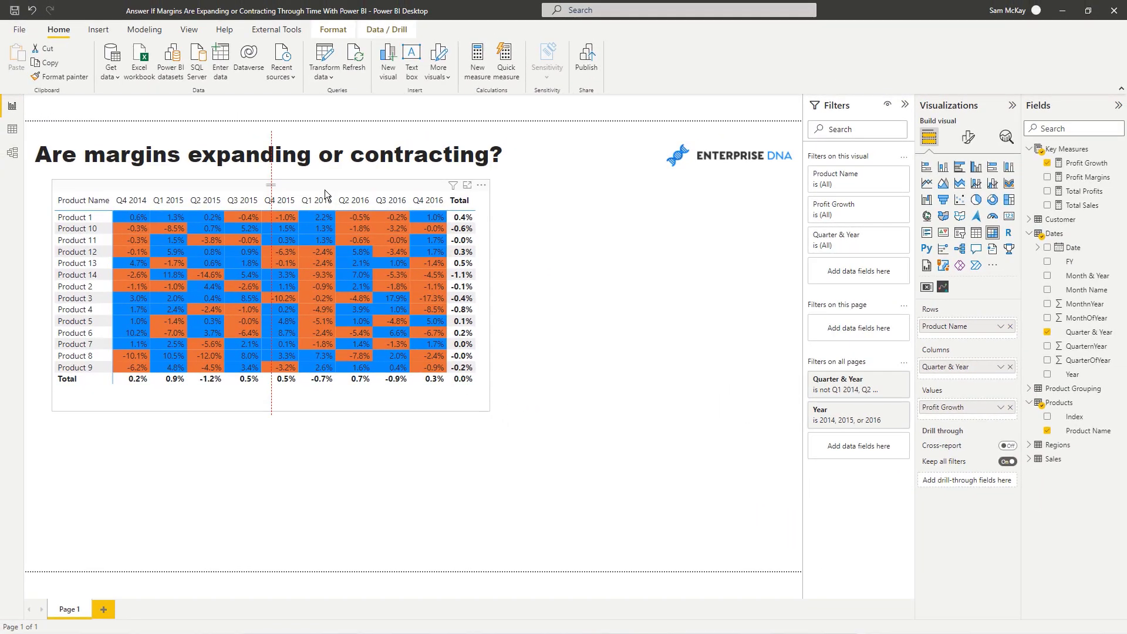
{"action": "left_click_drag", "start_coordinate": [326, 189], "coordinate": [336, 191]}
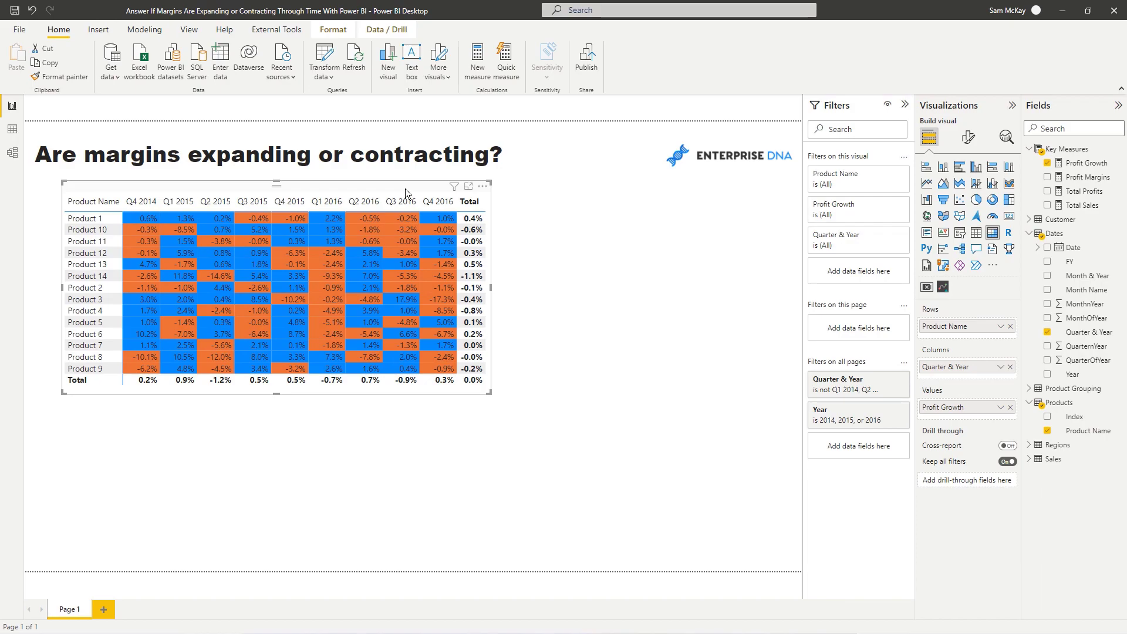
Drag the Profit Growth matrix up and left, just beneath the page title
{"action": "left_click_drag", "start_coordinate": [405, 193], "coordinate": [329, 183]}
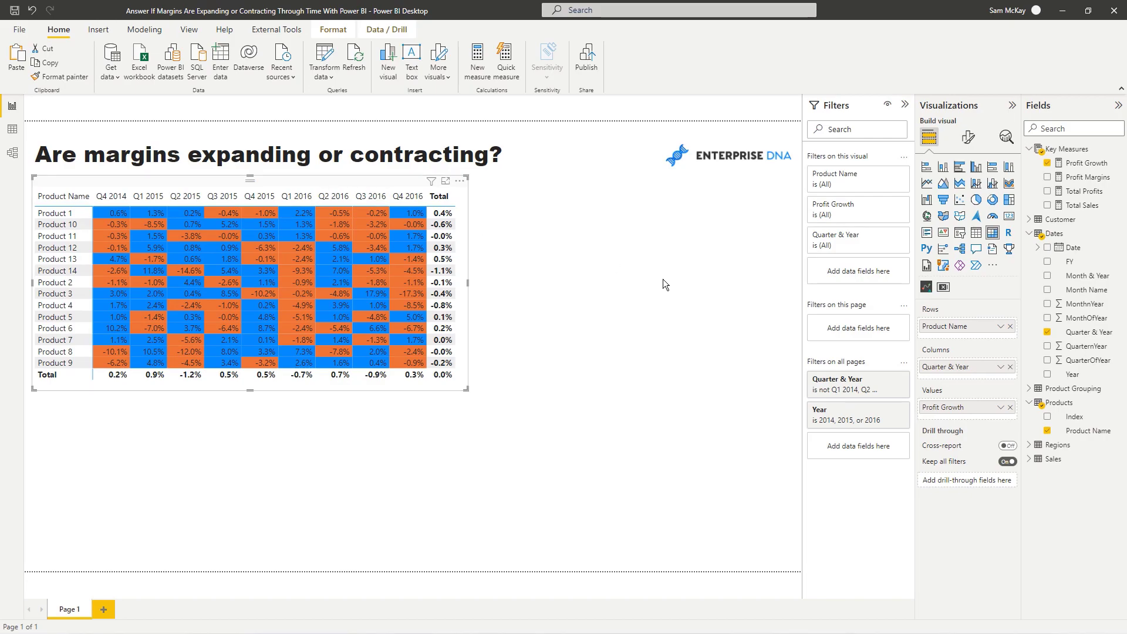
Uncheck Q4 2014 through Q1 2016 in the Quarter & Year filter and narrow the matrix
{"action": "left_click", "coordinate": [874, 378]}
{"action": "left_click", "coordinate": [821, 464]}
{"action": "left_click", "coordinate": [821, 477]}
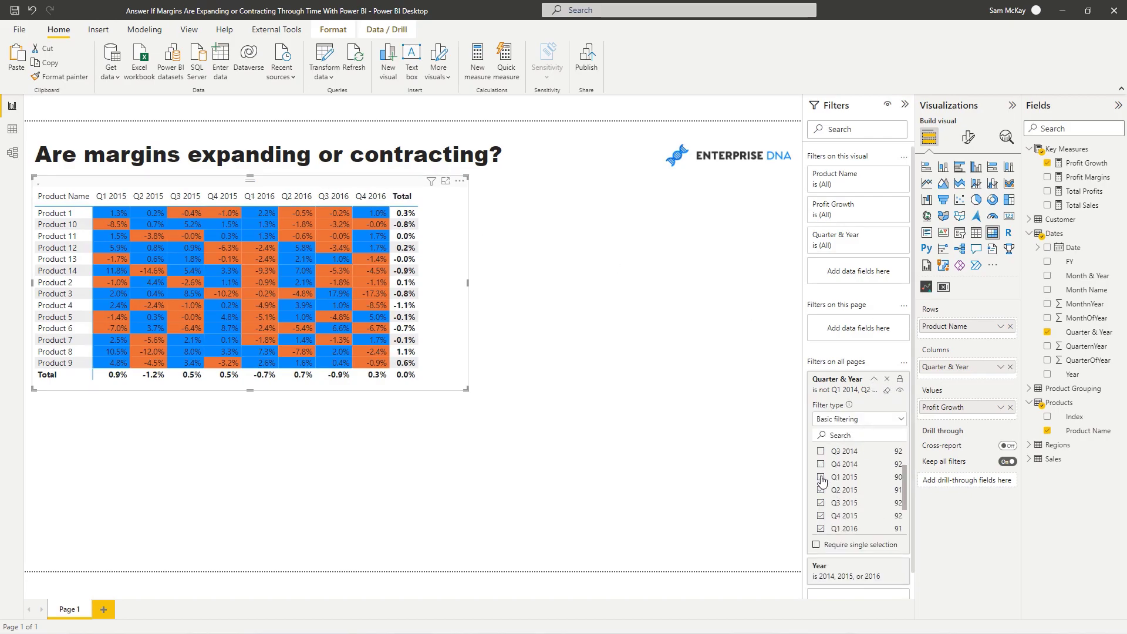
{"action": "left_click", "coordinate": [821, 490]}
{"action": "left_click", "coordinate": [821, 503]}
{"action": "left_click", "coordinate": [820, 516]}
{"action": "left_click", "coordinate": [821, 529]}
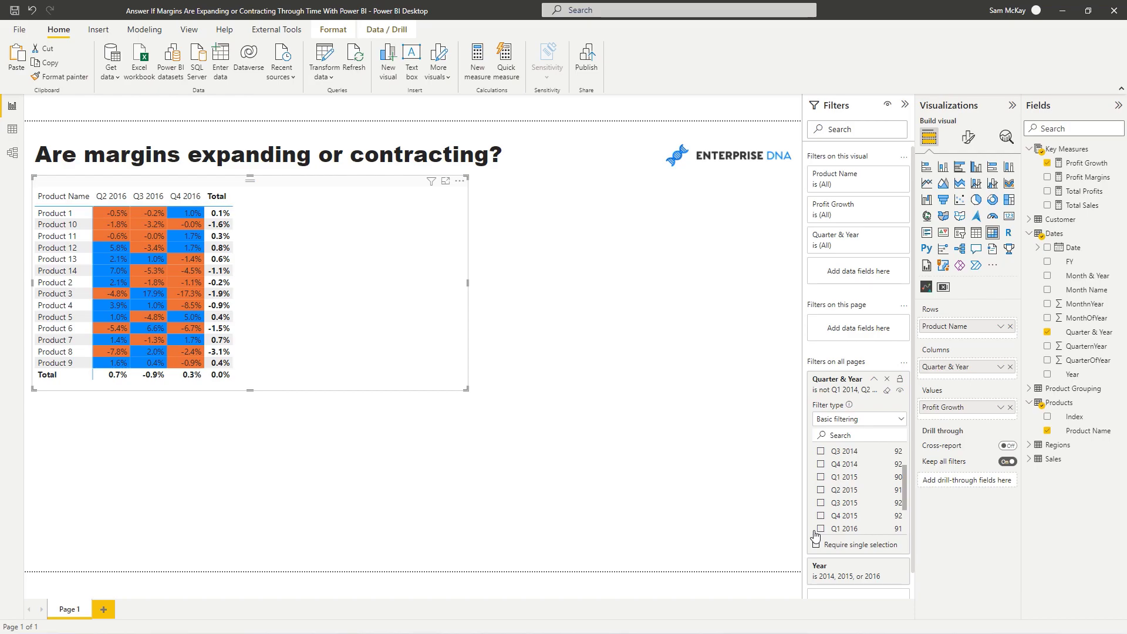
{"action": "left_click_drag", "start_coordinate": [466, 389], "coordinate": [249, 387]}
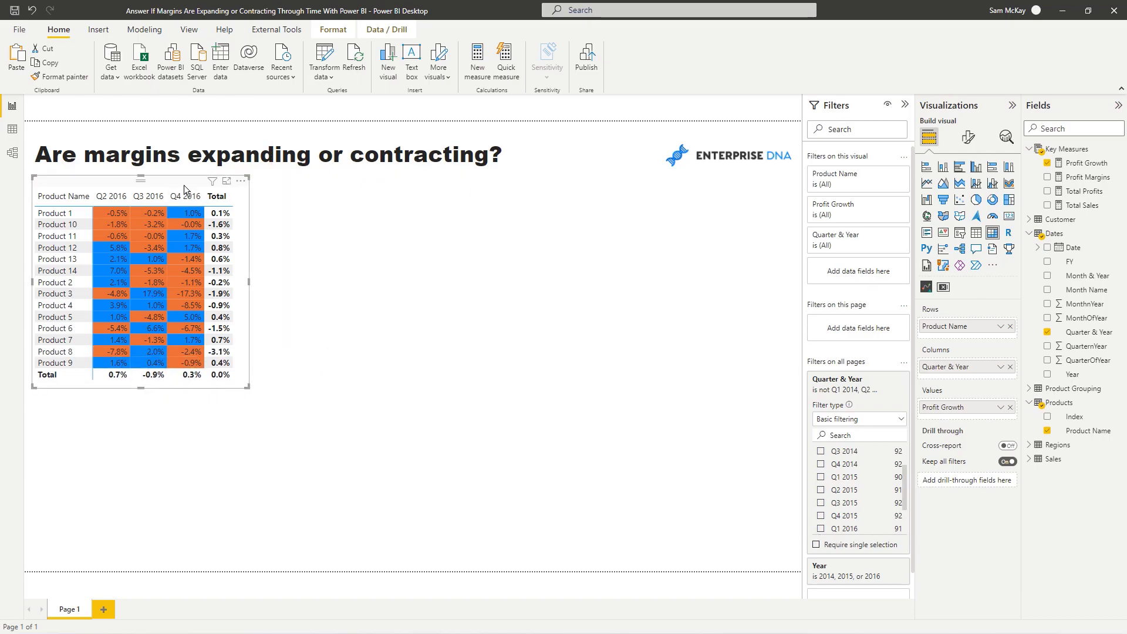
Duplicate the colour-coded matrix and place the copy to the right of the original
{"action": "key", "text": "ctrl+c"}
{"action": "key", "text": "ctrl+v"}
{"action": "left_click_drag", "start_coordinate": [183, 186], "coordinate": [427, 187]}
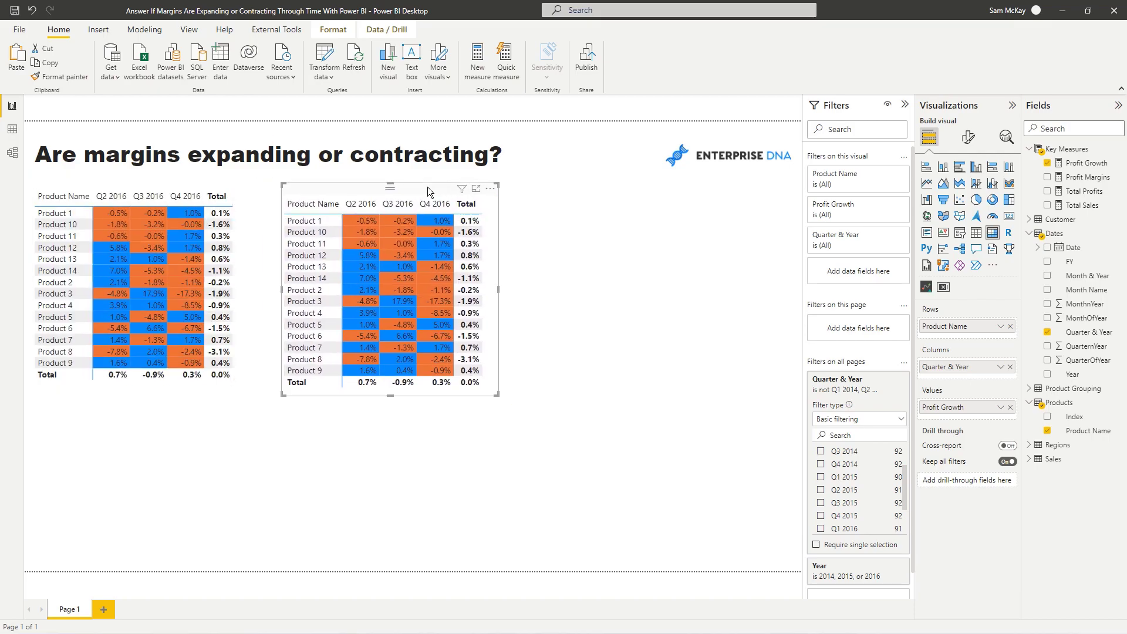
Drop Product Name and turn the copy into a wide, short Profit Growth by Quarter & Year column chart
{"action": "left_click", "coordinate": [1010, 368]}
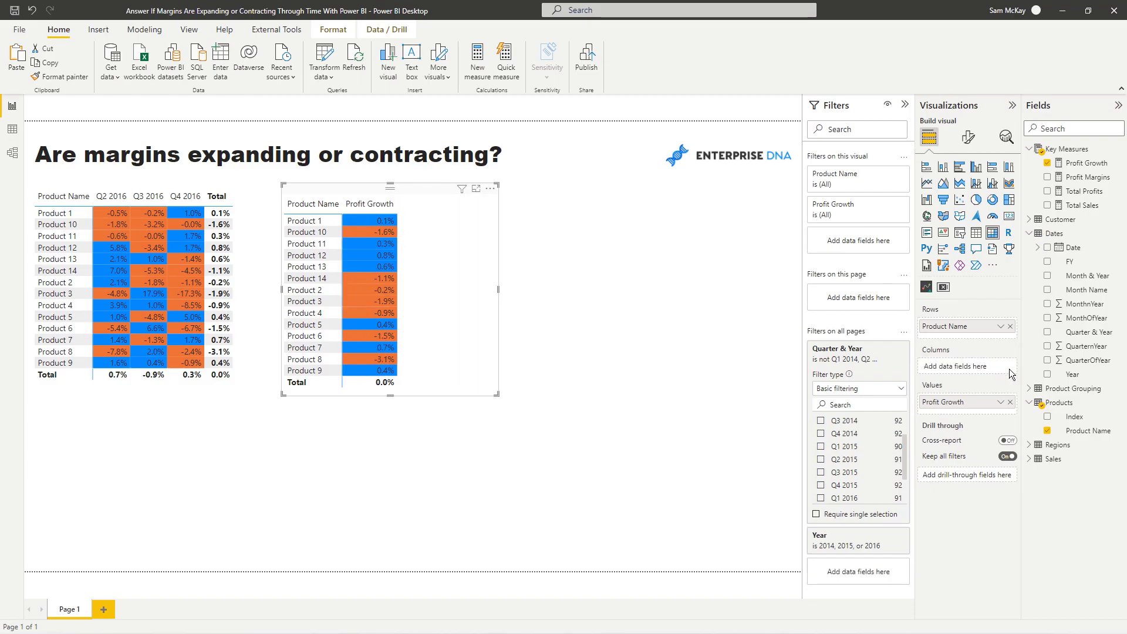
{"action": "left_click_drag", "start_coordinate": [1090, 331], "coordinate": [969, 368]}
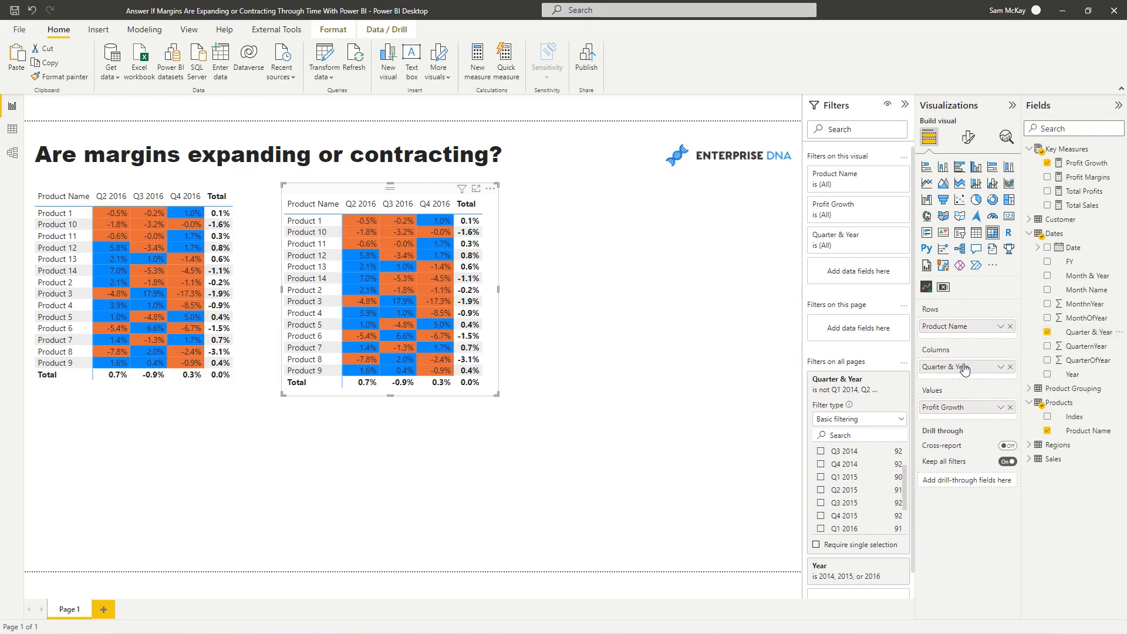
{"action": "left_click", "coordinate": [1010, 327]}
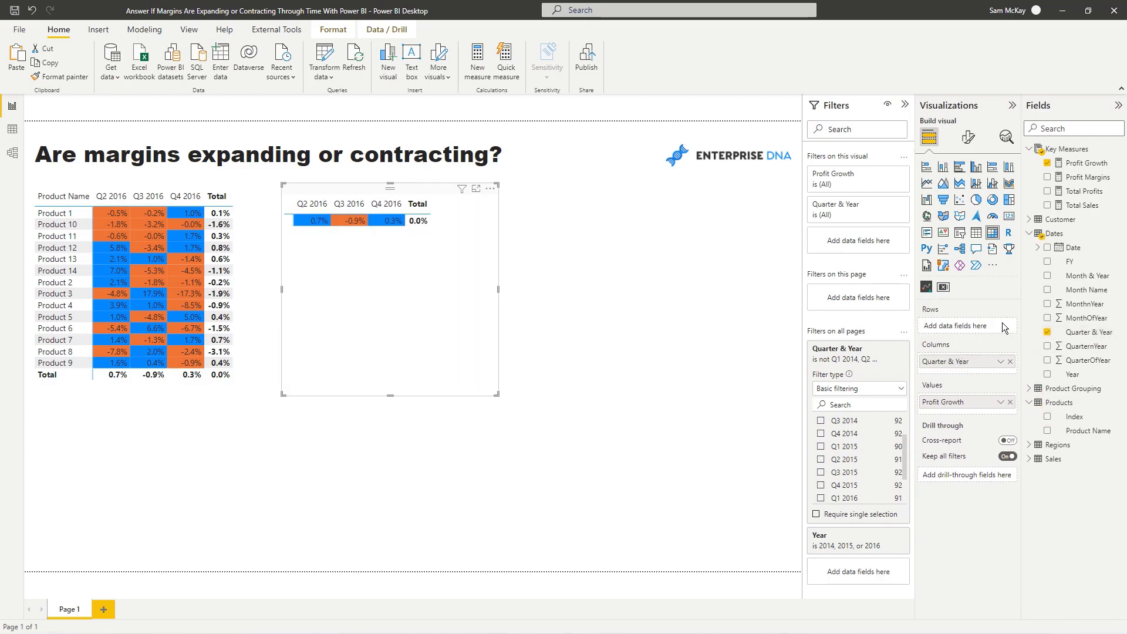
{"action": "left_click", "coordinate": [946, 169]}
{"action": "mouse_move", "coordinate": [502, 393]}
{"action": "left_mouse_down"}
{"action": "mouse_move", "coordinate": [496, 379]}
{"action": "mouse_move", "coordinate": [506, 387]}
{"action": "left_mouse_up"}
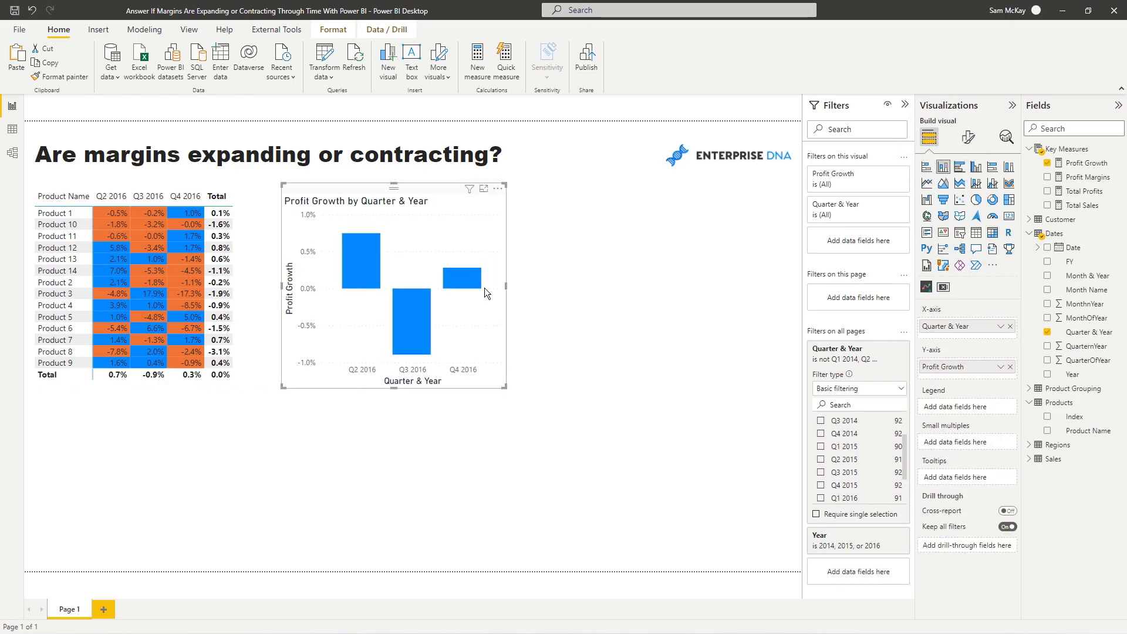
{"action": "mouse_move", "coordinate": [408, 316]}
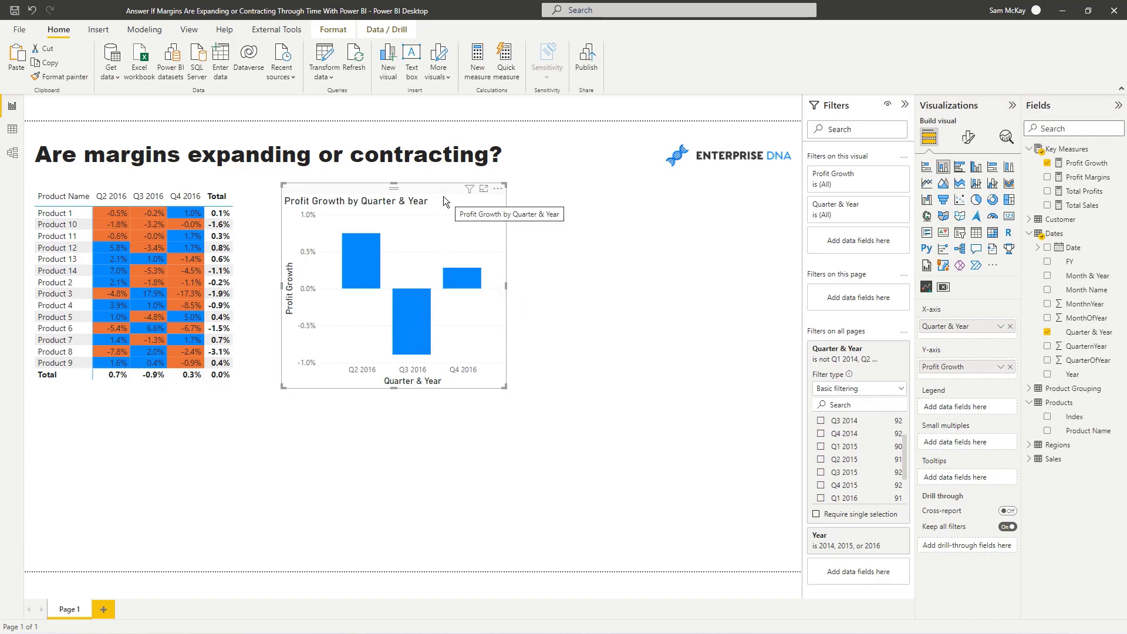
Duplicate the profit-growth matrix beside the quarterly chart, drop Quarter & Year, and make it a bar chart
{"action": "left_click", "coordinate": [162, 186]}
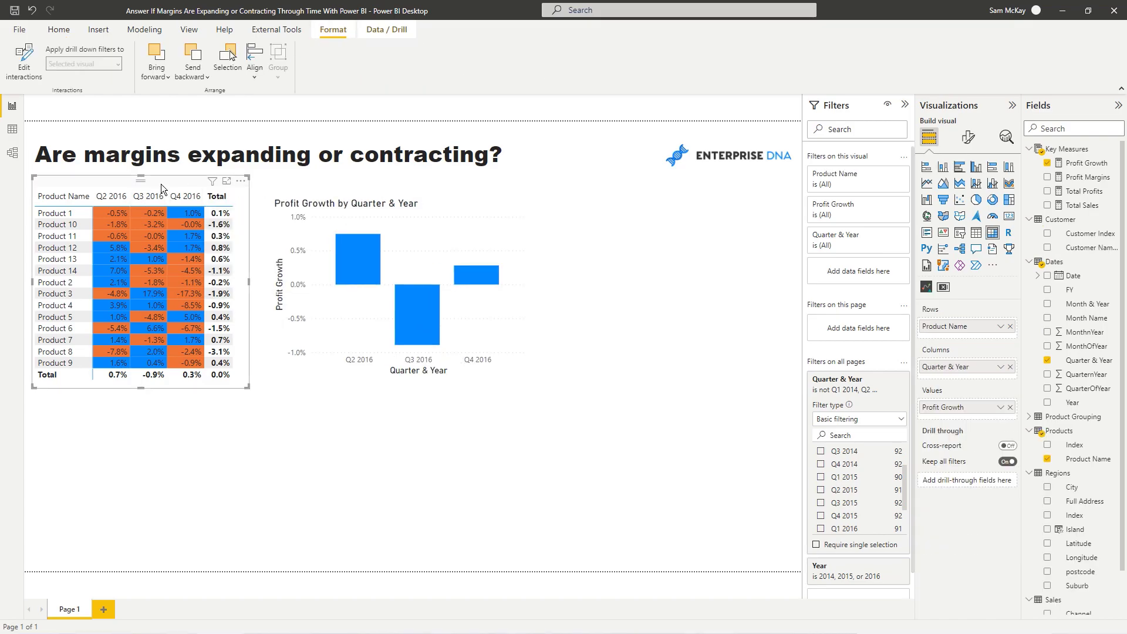
{"action": "key", "text": "ctrl+c"}
{"action": "key", "text": "ctrl+v"}
{"action": "left_click_drag", "start_coordinate": [162, 187], "coordinate": [675, 191]}
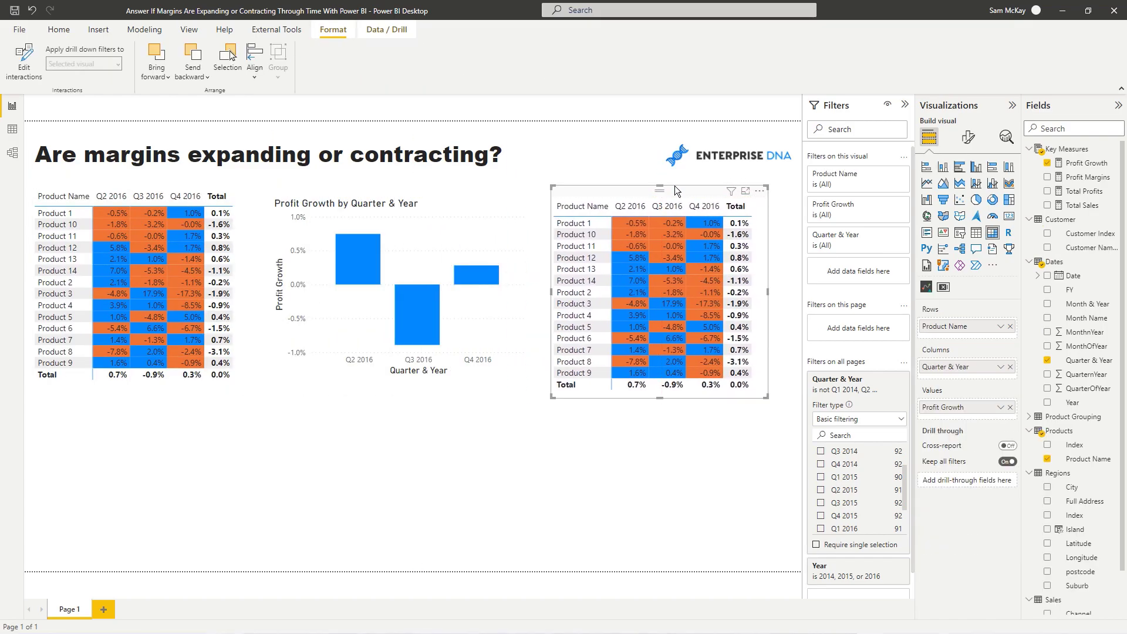
{"action": "left_click", "coordinate": [1010, 367]}
{"action": "left_click", "coordinate": [927, 167]}
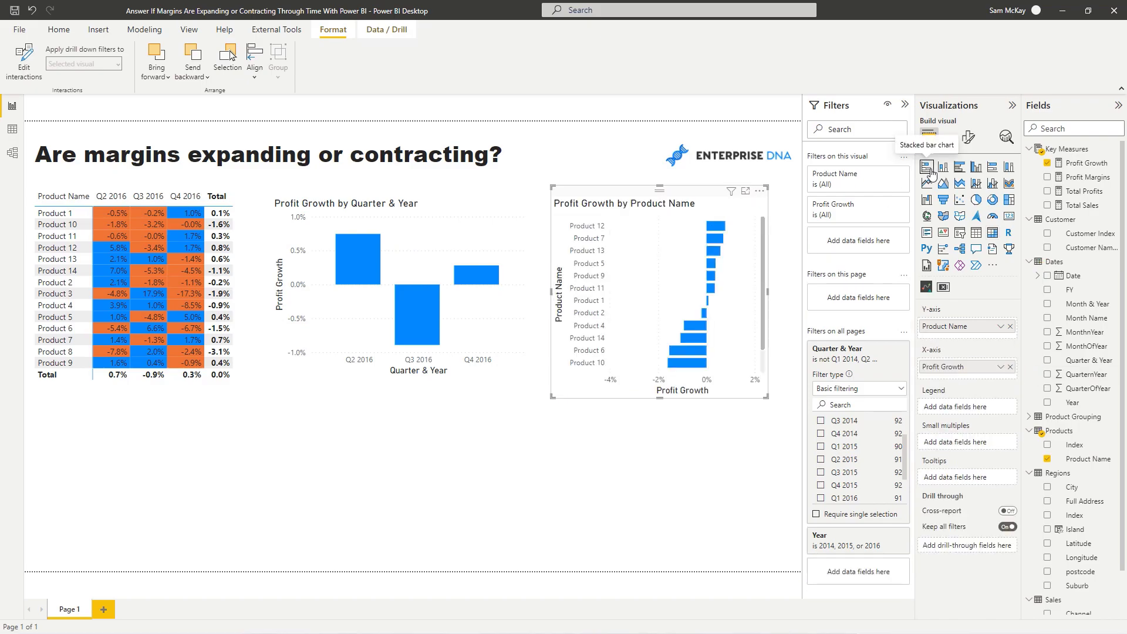
Stretch the product bar chart much taller, colour its bars dark blue (Theme color 2), and realign the quarterly chart
{"action": "left_click", "coordinate": [760, 191]}
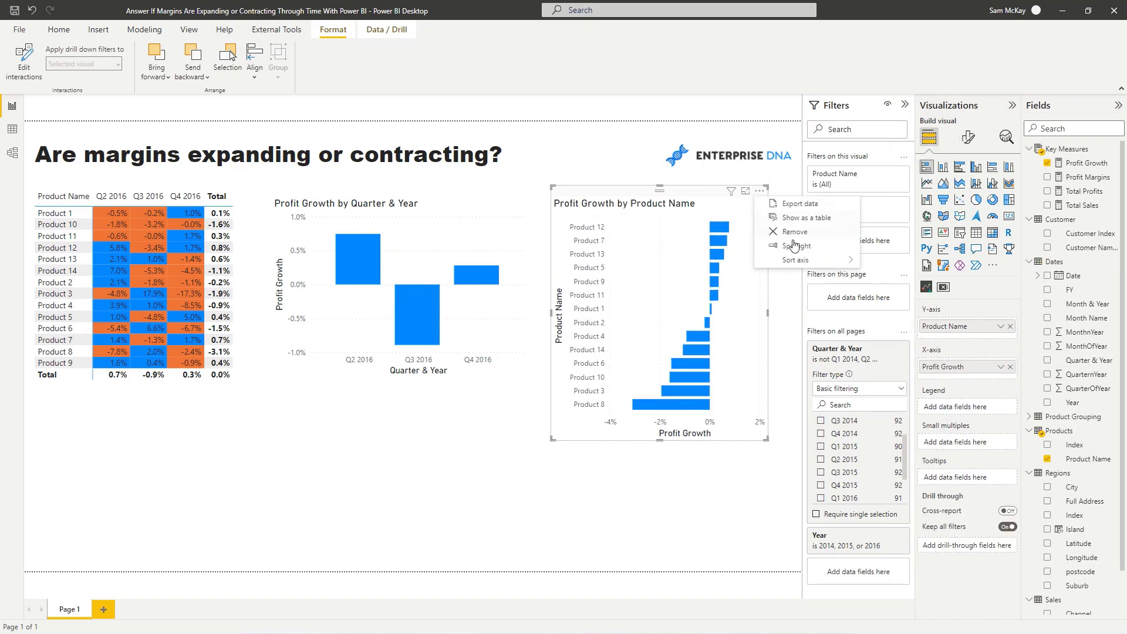
{"action": "left_click", "coordinate": [661, 435]}
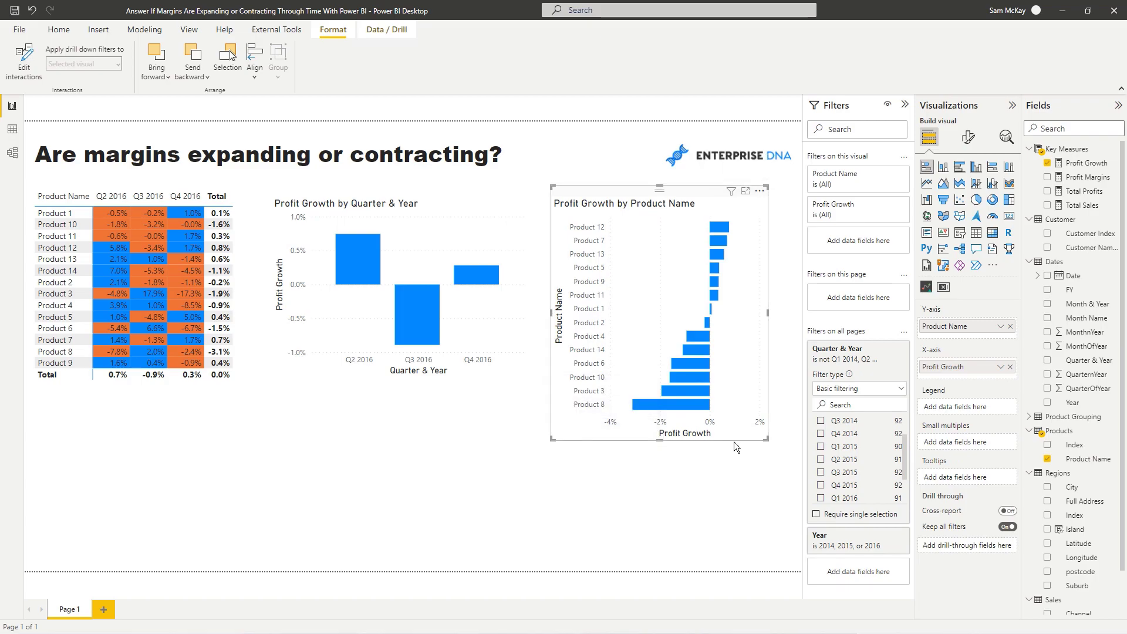
{"action": "left_click_drag", "start_coordinate": [767, 439], "coordinate": [782, 559]}
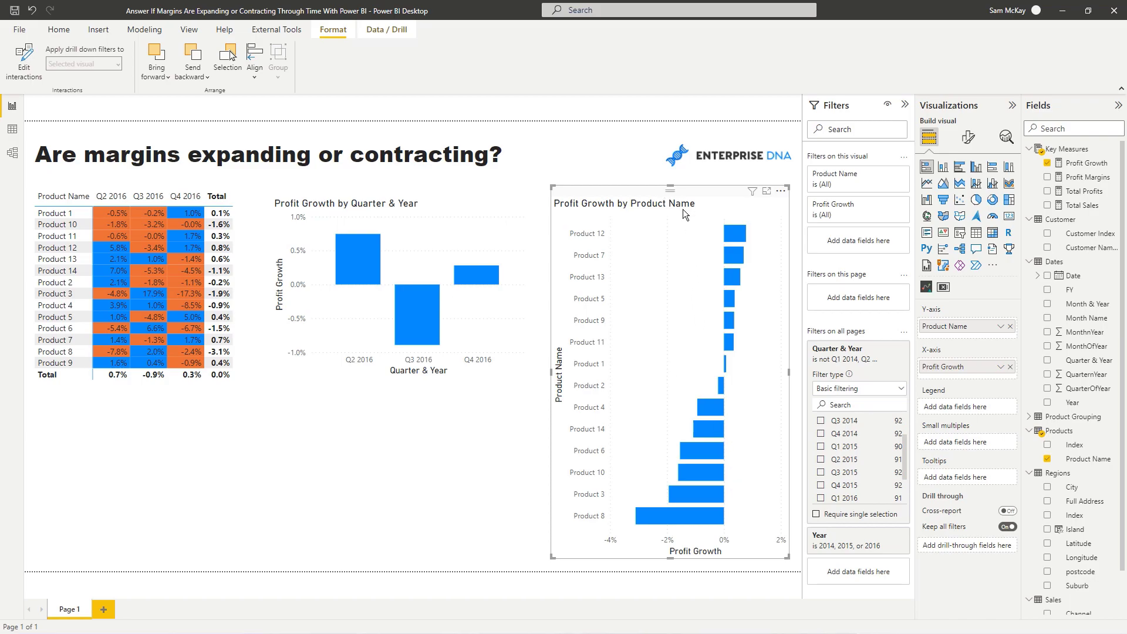
{"action": "left_click", "coordinate": [969, 137]}
{"action": "left_click", "coordinate": [939, 389]}
{"action": "left_click", "coordinate": [941, 441]}
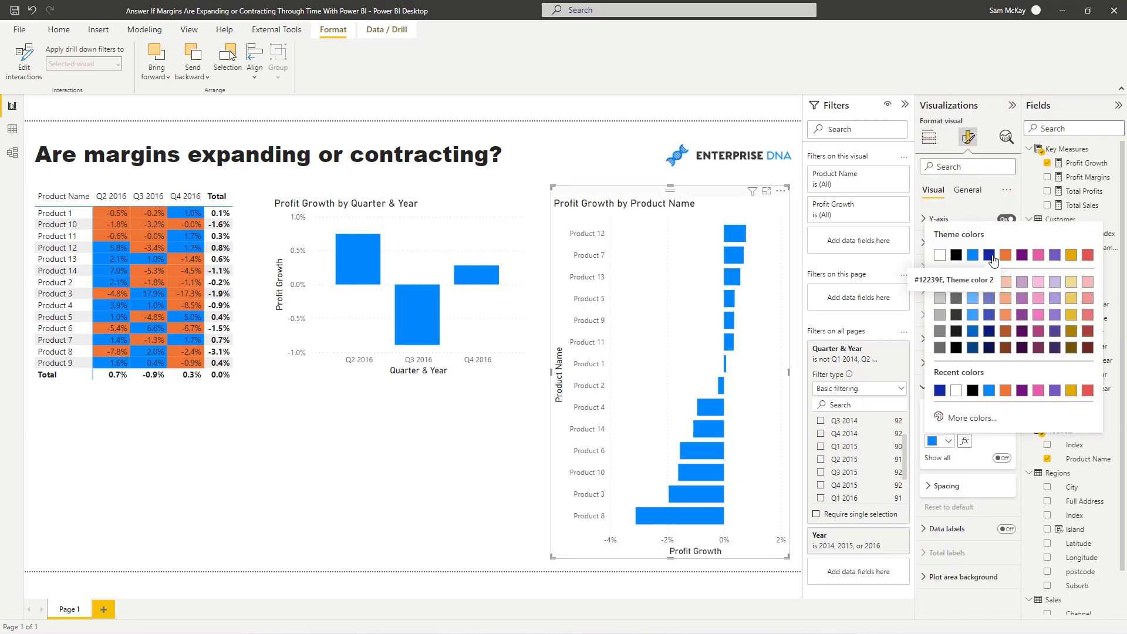
{"action": "left_click", "coordinate": [990, 256]}
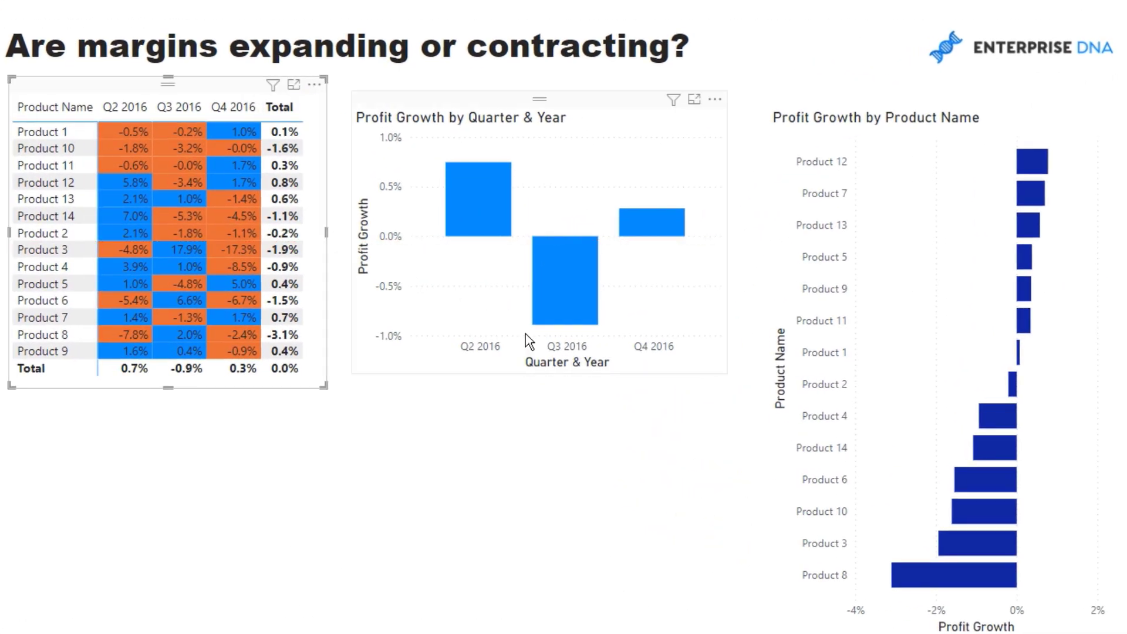
{"action": "left_click_drag", "start_coordinate": [481, 100], "coordinate": [481, 100]}
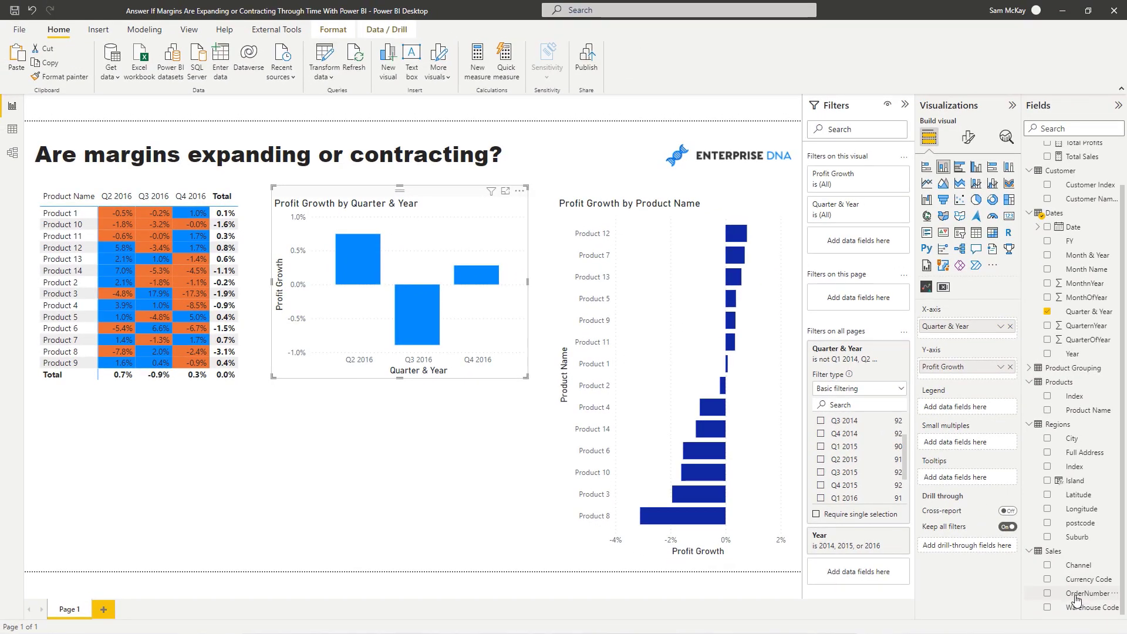
Build an order table with OrderNumber, Customer Names, Product Name, Total Sales, Total Profits, Profit Margins and City
{"action": "left_click_drag", "start_coordinate": [1075, 593], "coordinate": [527, 500]}
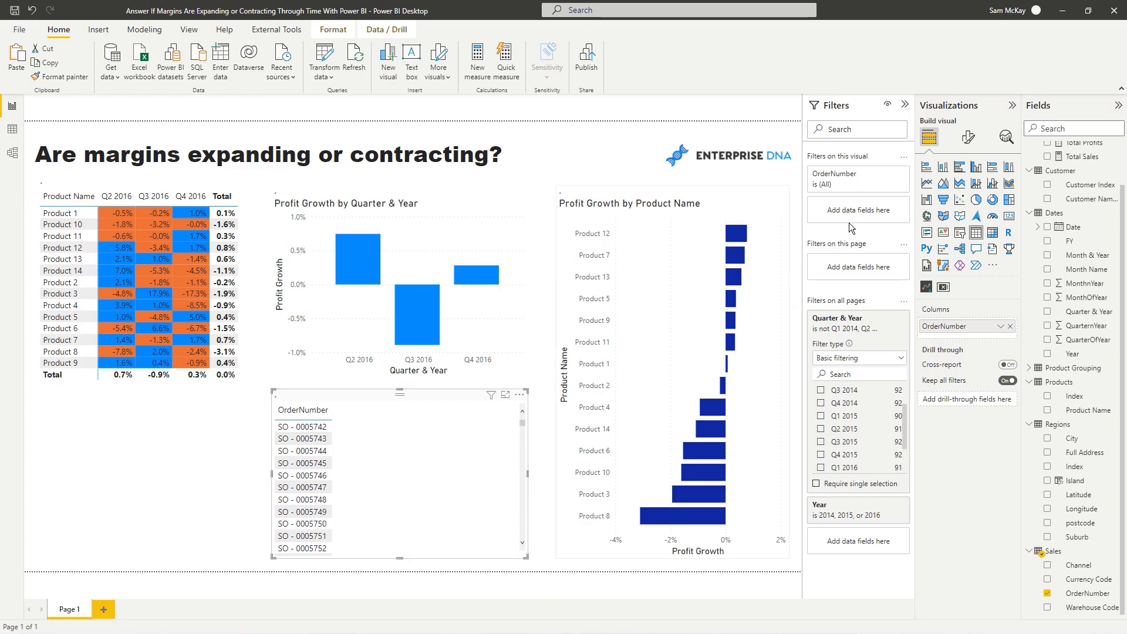
{"action": "left_click_drag", "start_coordinate": [1085, 200], "coordinate": [968, 339]}
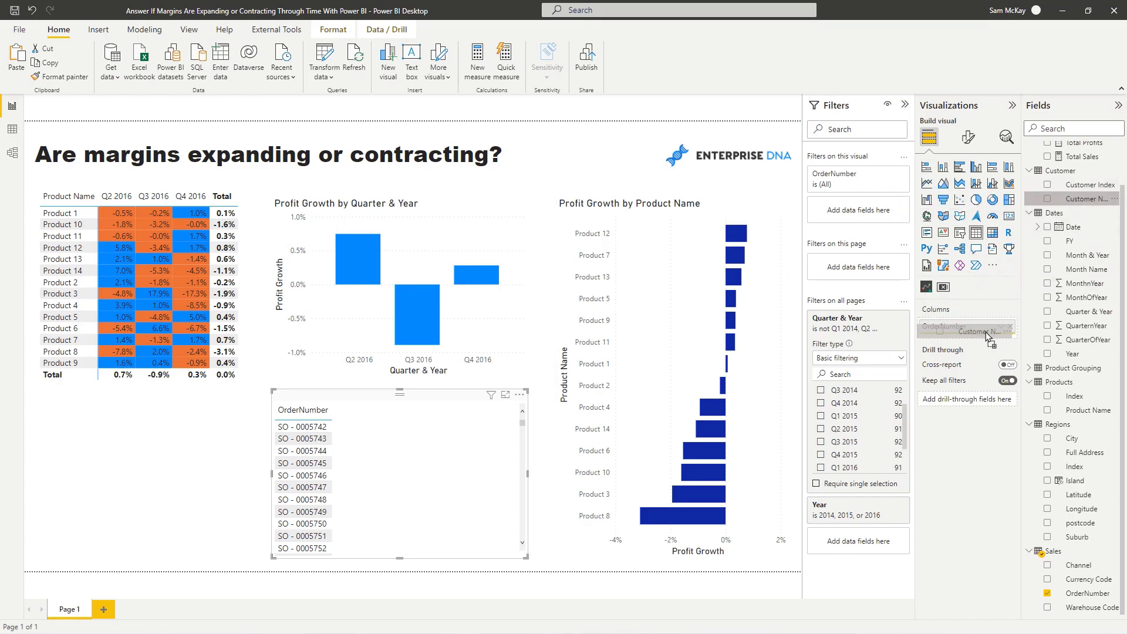
{"action": "left_click_drag", "start_coordinate": [1086, 409], "coordinate": [985, 354]}
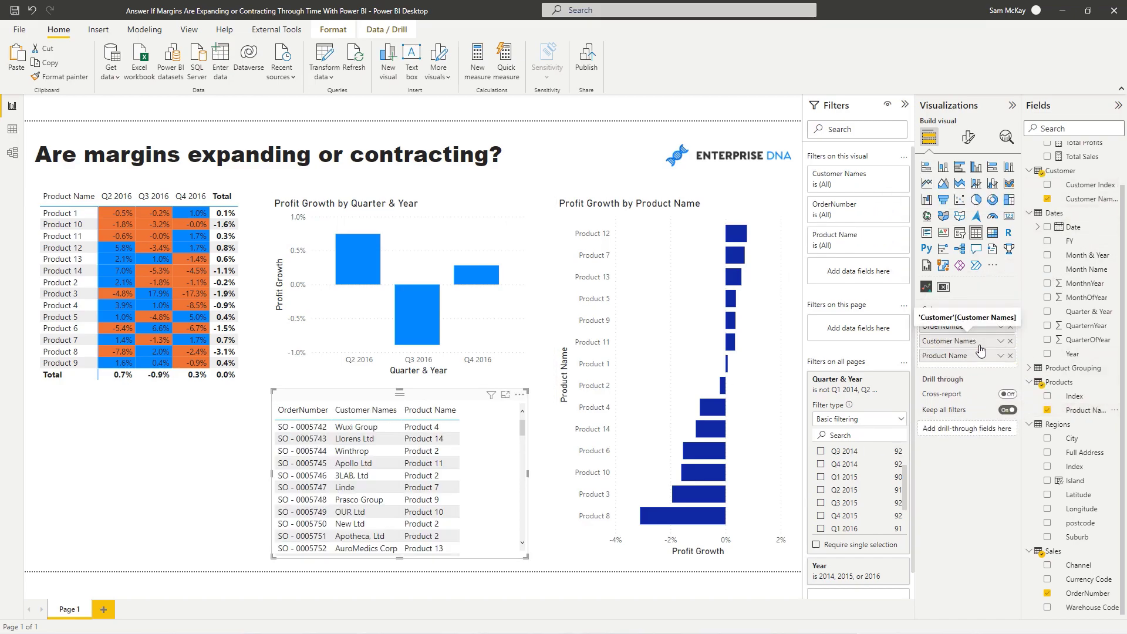
{"action": "scroll", "coordinate": [1074, 234], "scroll_direction": "up", "scroll_amount": 2}
{"action": "left_click_drag", "start_coordinate": [1082, 205], "coordinate": [984, 359]}
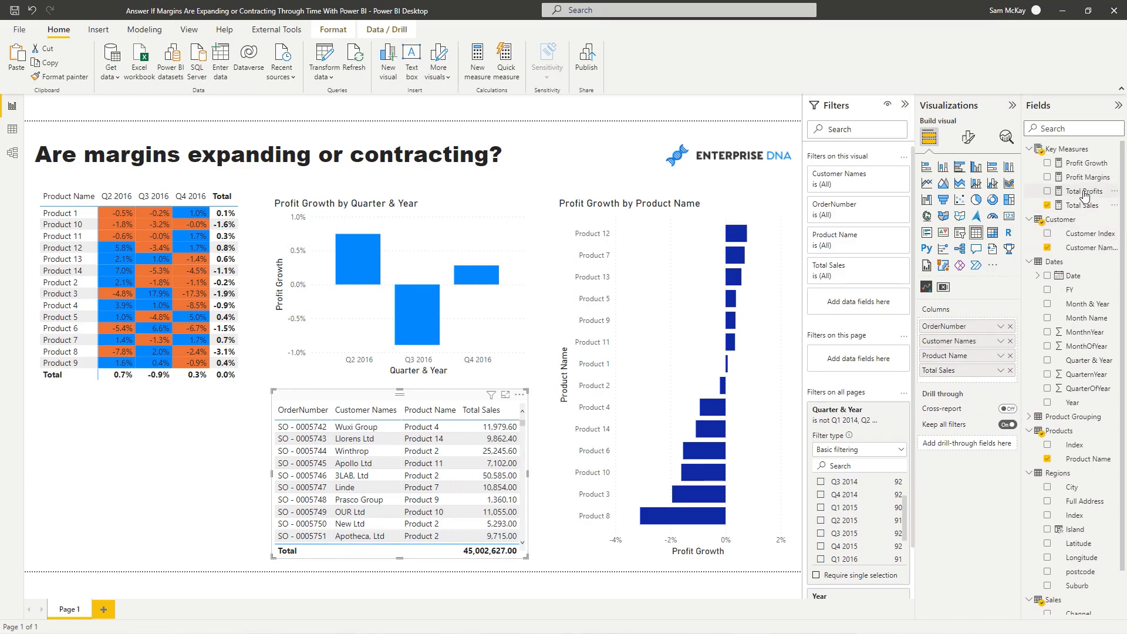
{"action": "left_click_drag", "start_coordinate": [1084, 190], "coordinate": [969, 384]}
{"action": "left_click_drag", "start_coordinate": [1086, 169], "coordinate": [978, 387]}
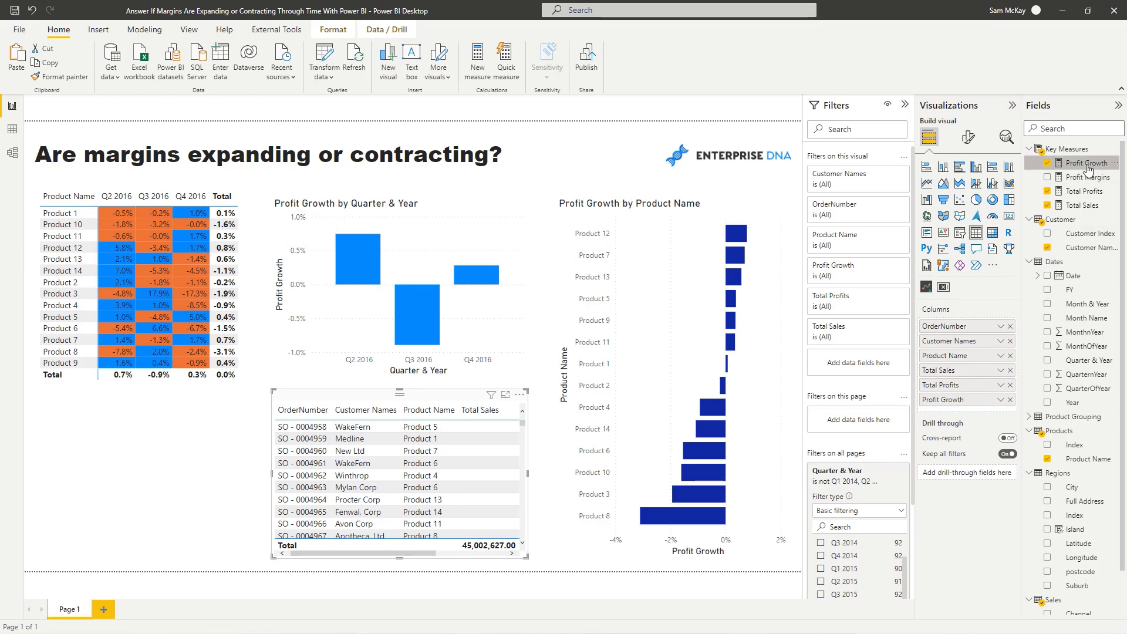
{"action": "left_click_drag", "start_coordinate": [1086, 177], "coordinate": [1010, 405]}
{"action": "left_click", "coordinate": [1011, 400]}
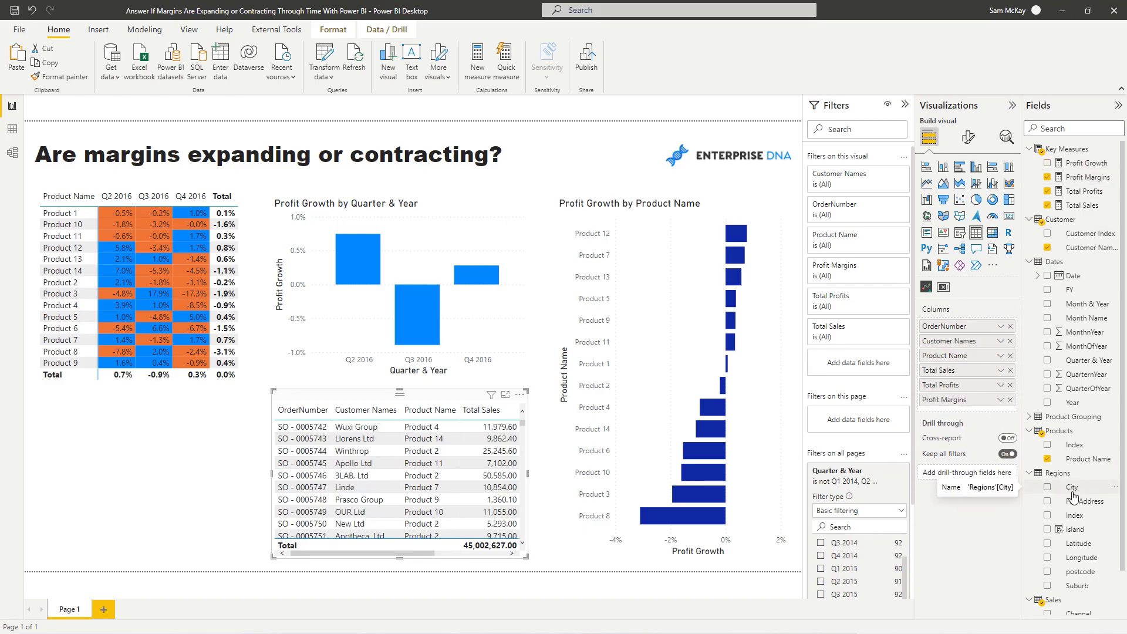
{"action": "left_click_drag", "start_coordinate": [1074, 498], "coordinate": [969, 365]}
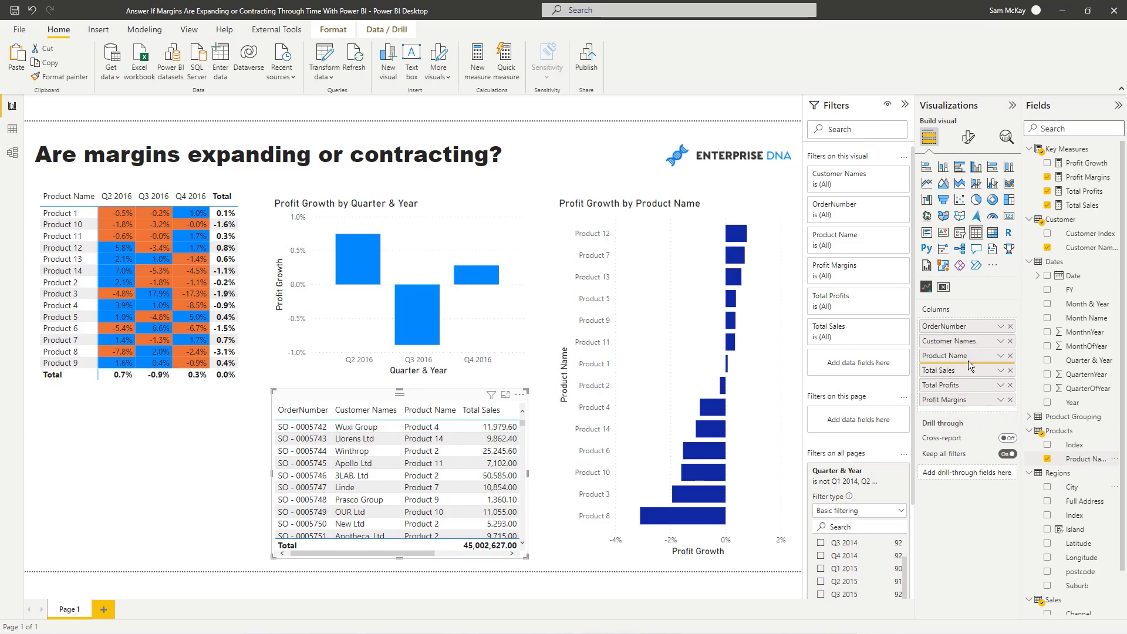
Widen the transaction table leftward with City, then select the Q3 2016 column to filter the page
{"action": "left_click_drag", "start_coordinate": [273, 464], "coordinate": [39, 457]}
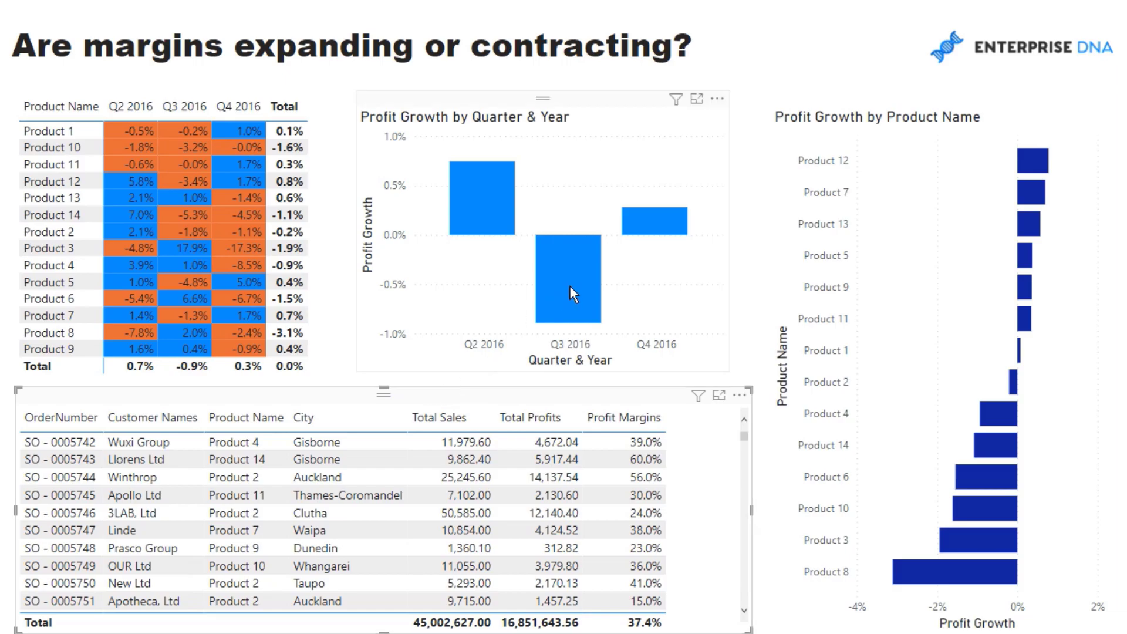
{"action": "mouse_move", "coordinate": [574, 285]}
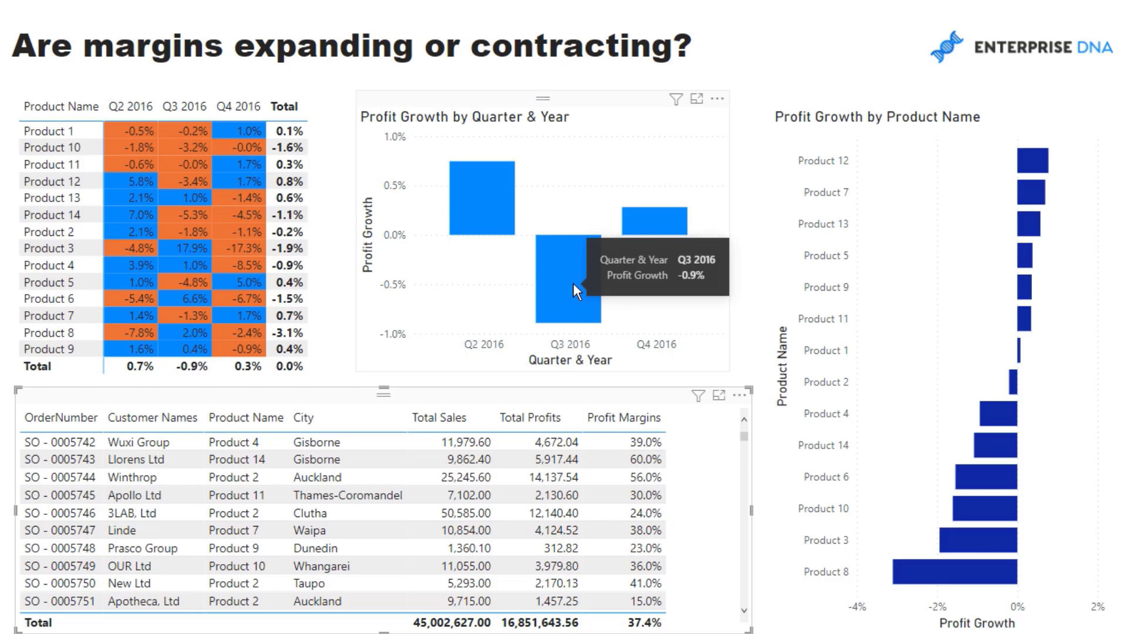
{"action": "left_click", "coordinate": [573, 283]}
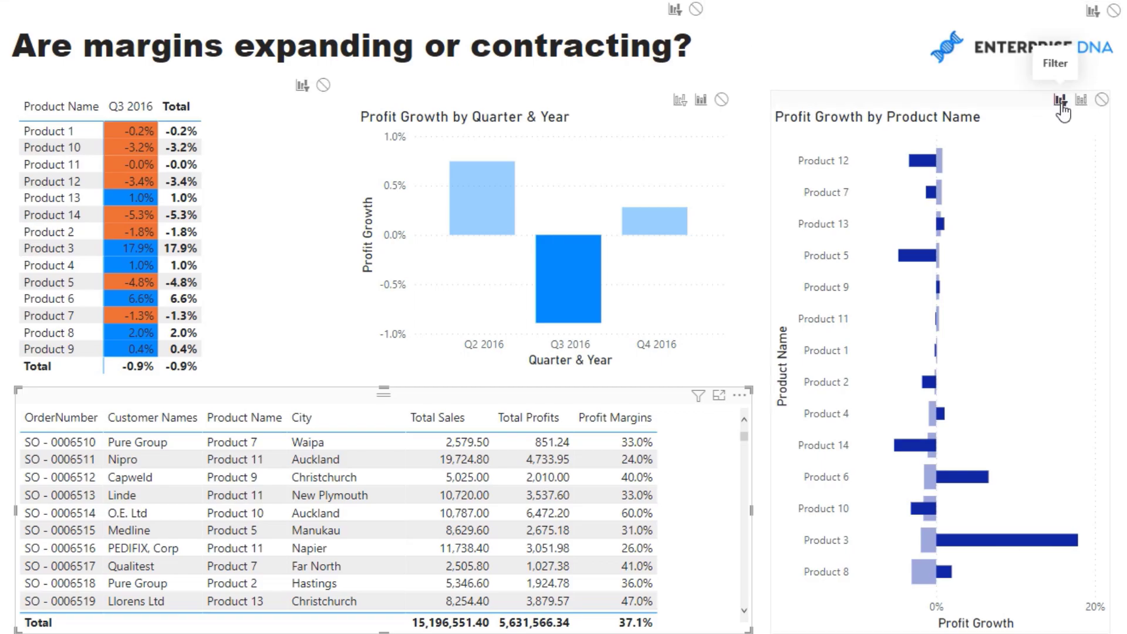
{"action": "mouse_move", "coordinate": [563, 282]}
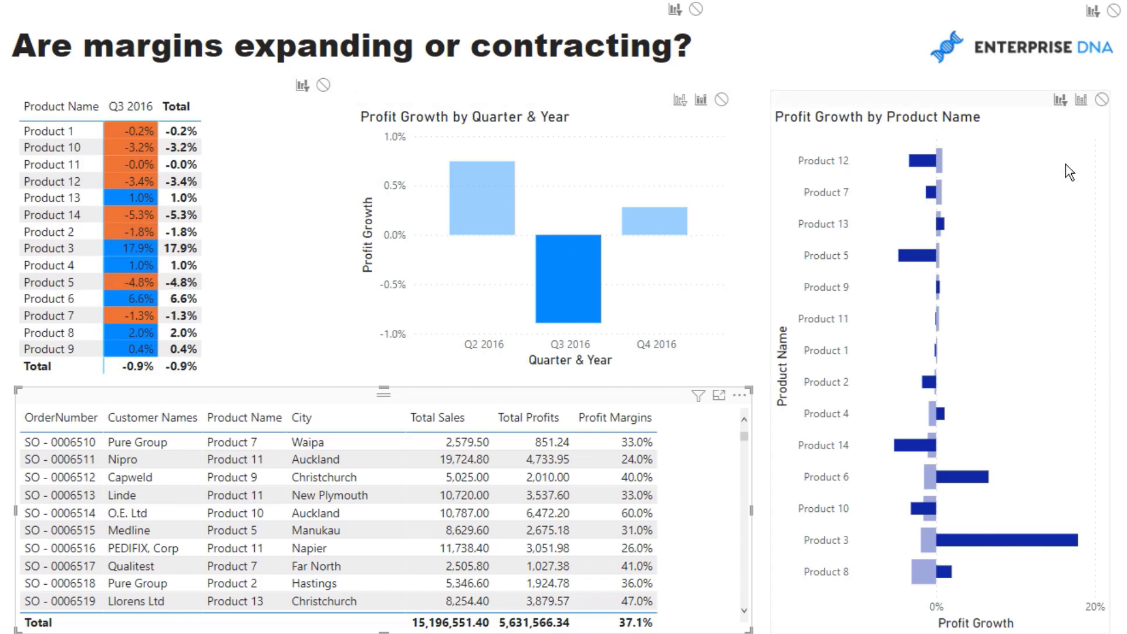
Cross-filter the page to Product 14 and add Date to the table as a plain date
{"action": "left_click", "coordinate": [913, 450]}
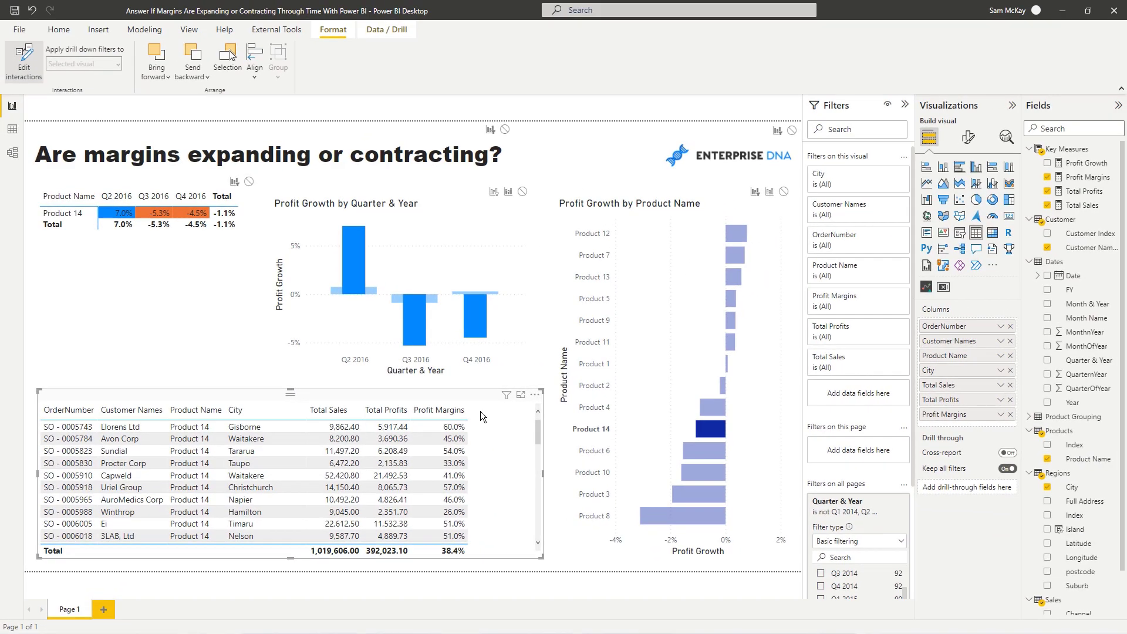
{"action": "left_click_drag", "start_coordinate": [1074, 276], "coordinate": [979, 338]}
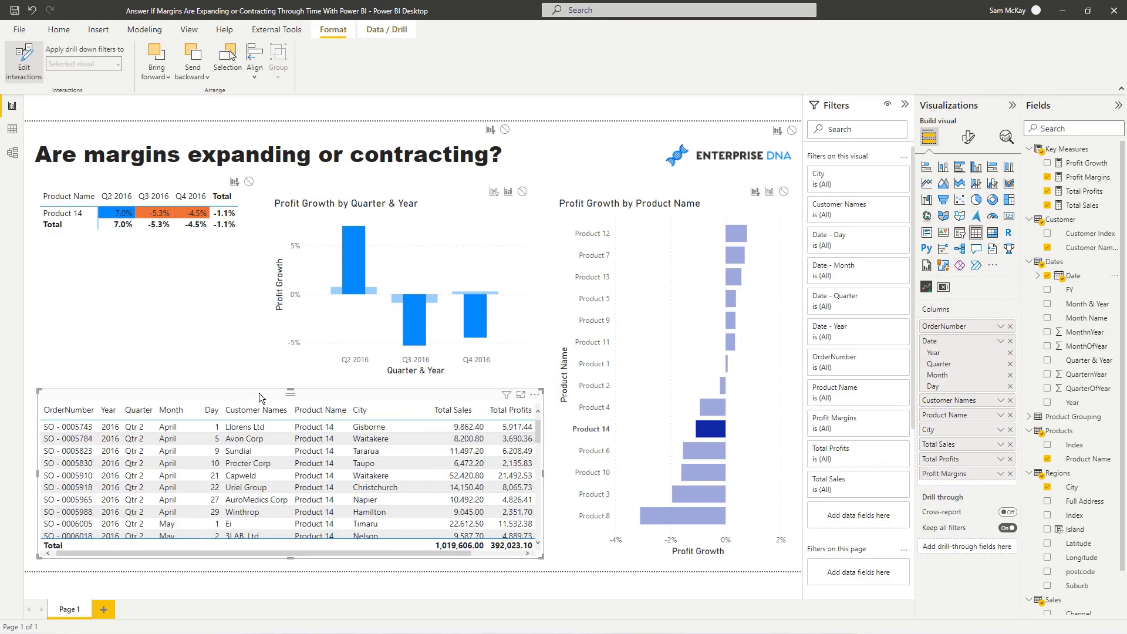
{"action": "left_click", "coordinate": [1001, 341]}
{"action": "left_click", "coordinate": [1034, 403]}
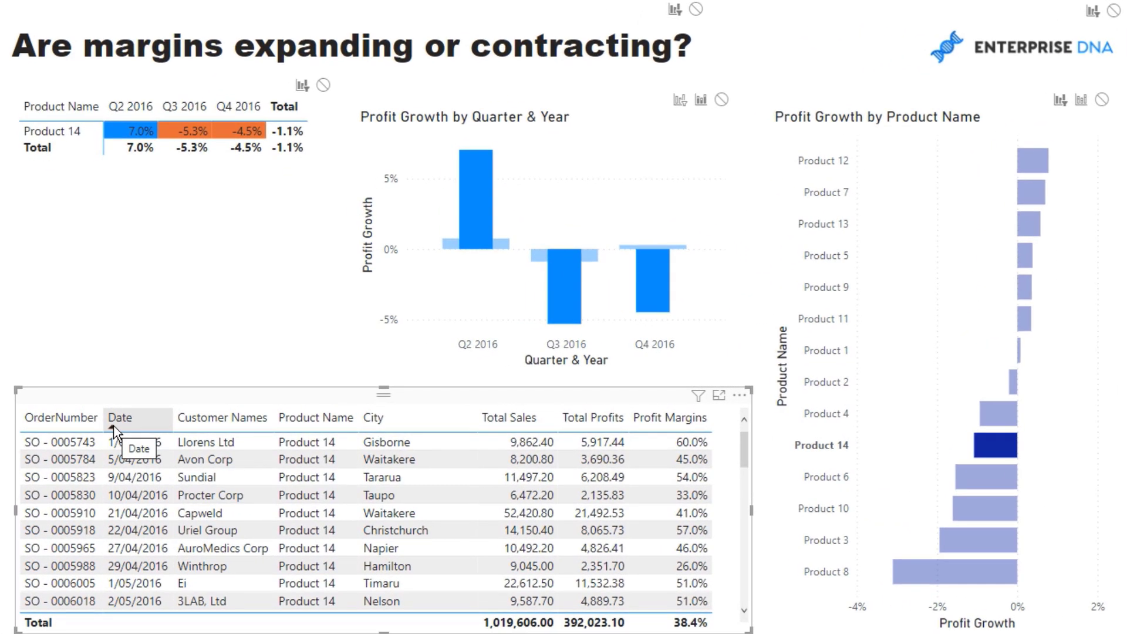
Sort the transaction table by Date, newest first, and review the rows
{"action": "left_click", "coordinate": [107, 417]}
{"action": "scroll", "coordinate": [221, 473], "scroll_direction": "down", "scroll_amount": 3}
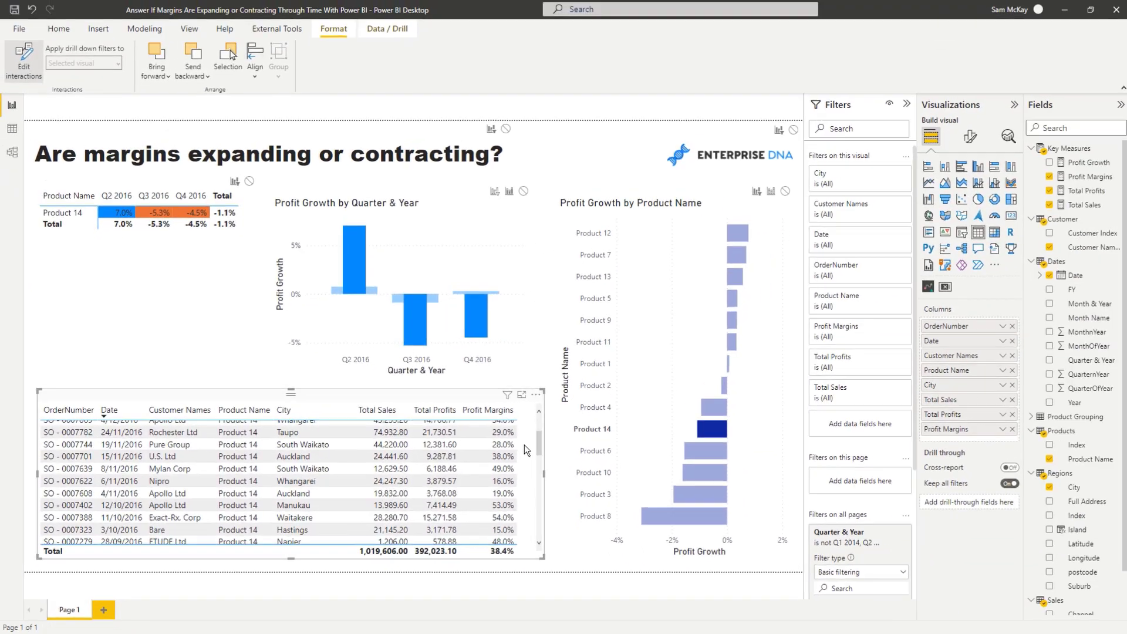
{"action": "scroll", "coordinate": [724, 468], "scroll_direction": "up", "scroll_amount": 3}
{"action": "scroll", "coordinate": [543, 474], "scroll_direction": "down", "scroll_amount": 3}
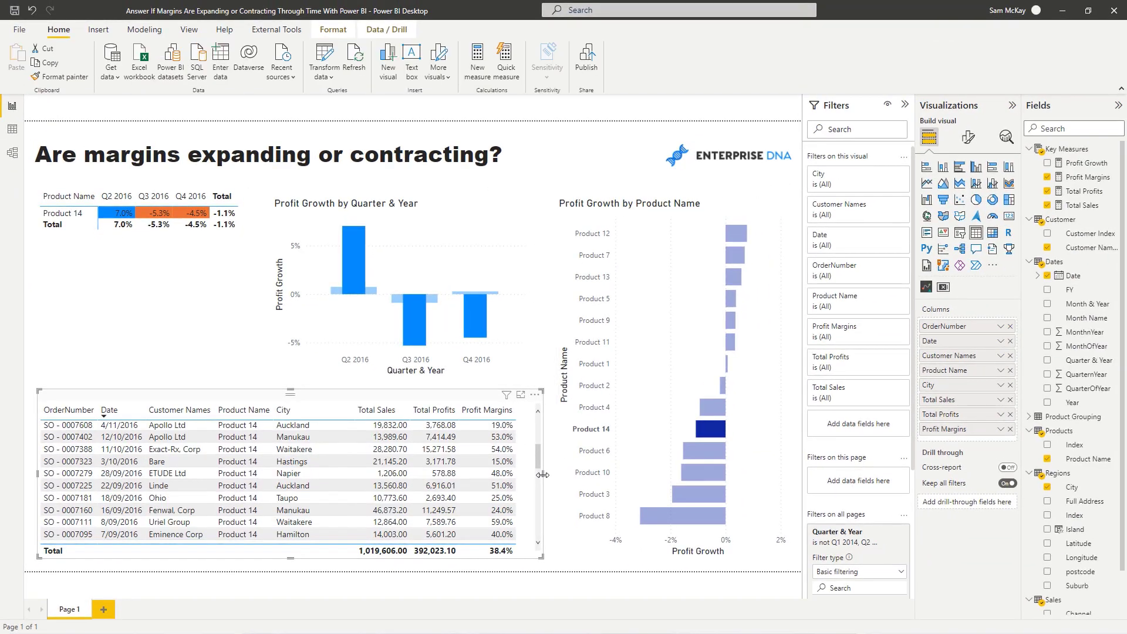